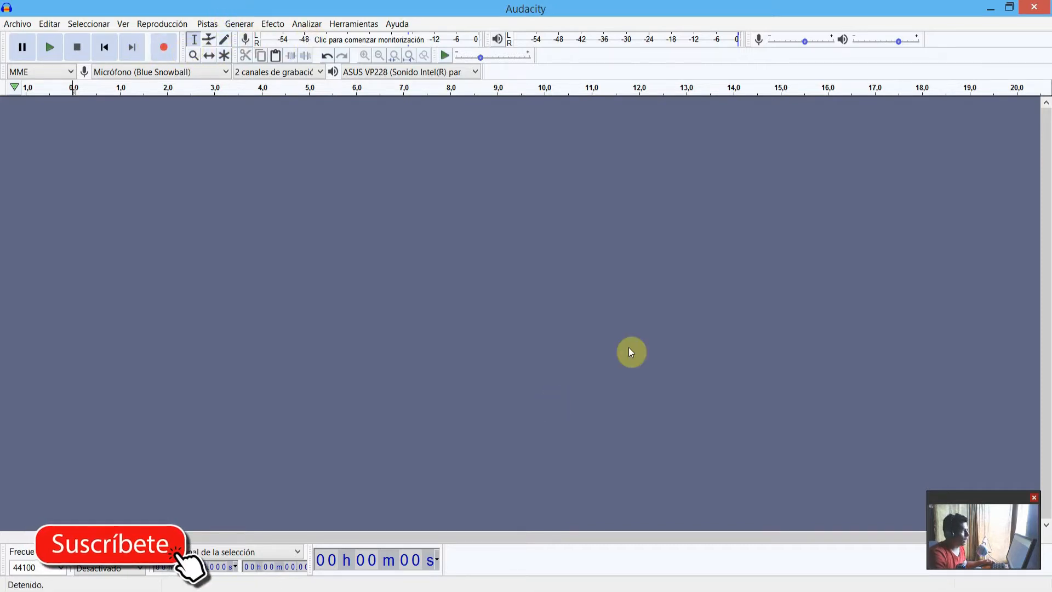
Set the microphone recording volume to 0,55
double_click(805, 43)
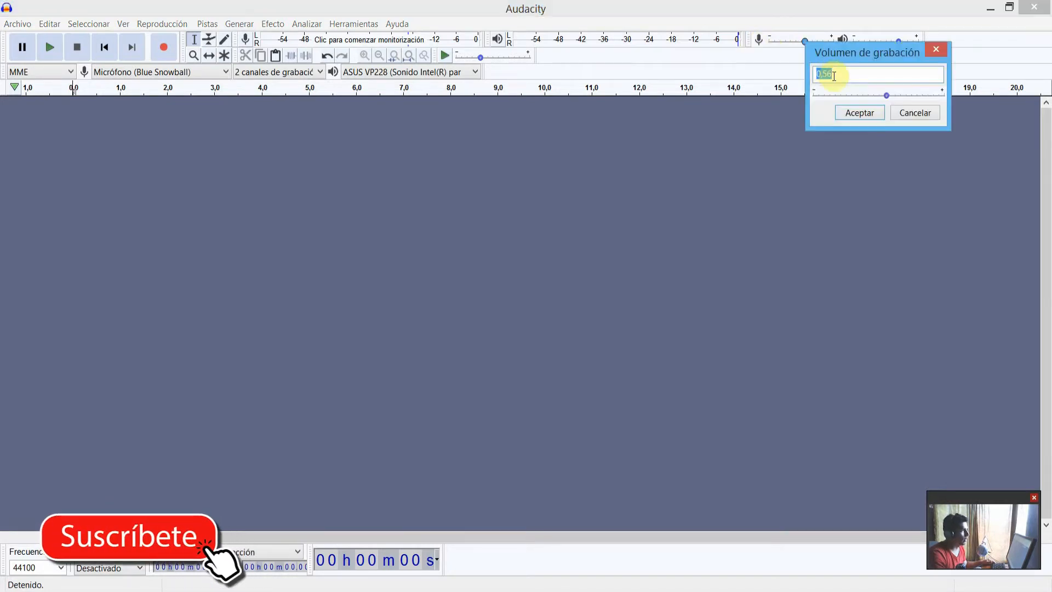
click(834, 76)
key(BackSpace)
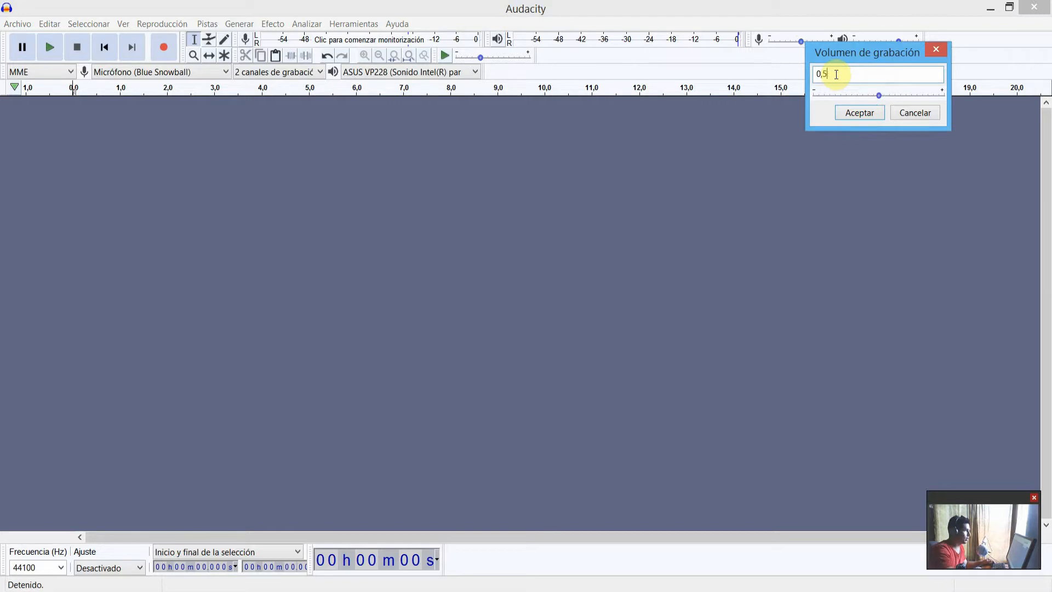
text(5)
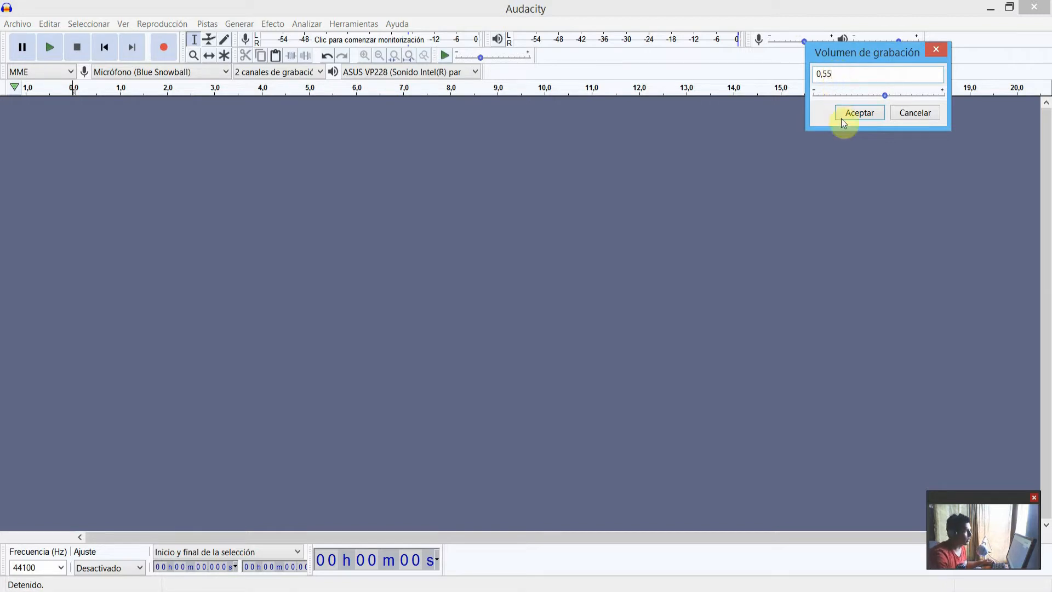
click(842, 119)
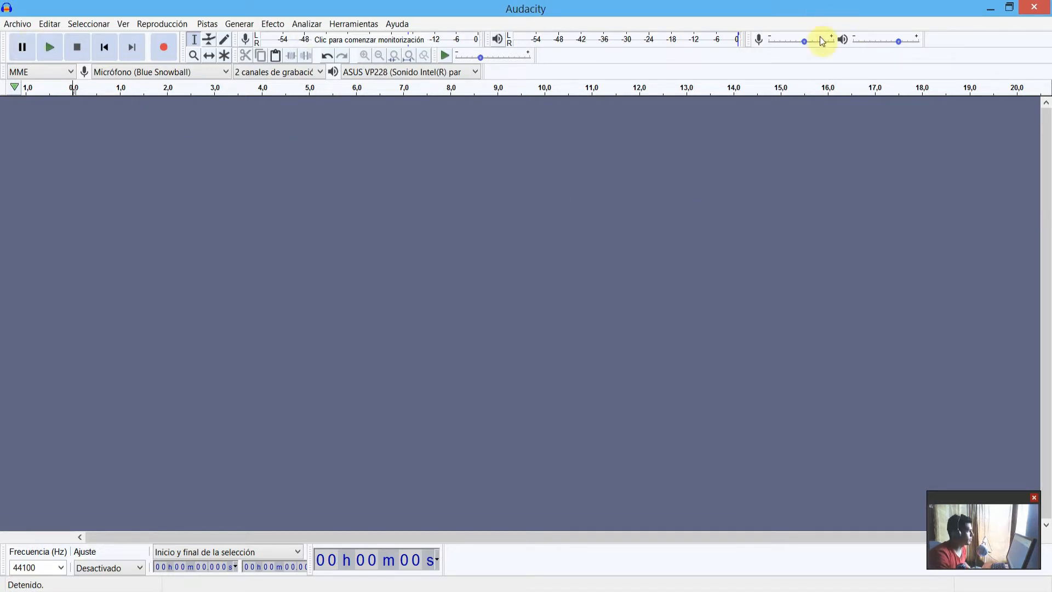
Reopen the recording volume setting to check its value and accept it as it is
double_click(803, 41)
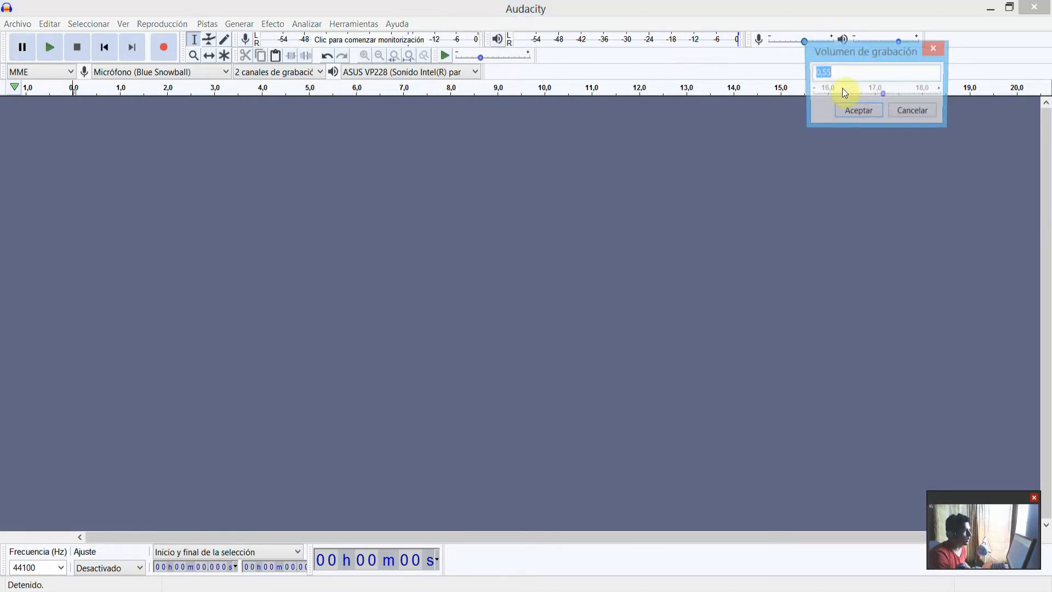
click(844, 67)
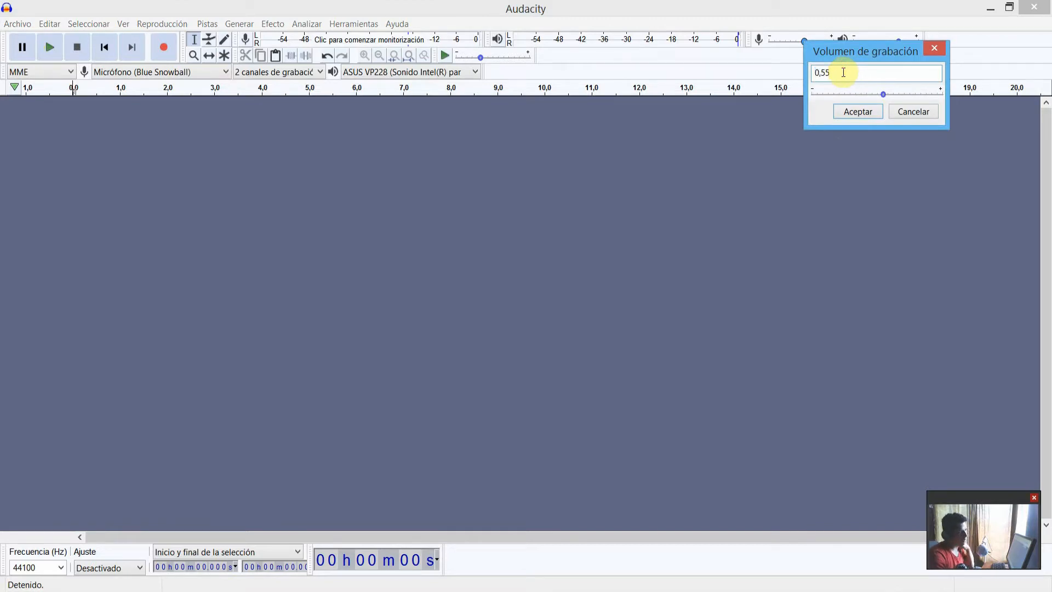
click(848, 115)
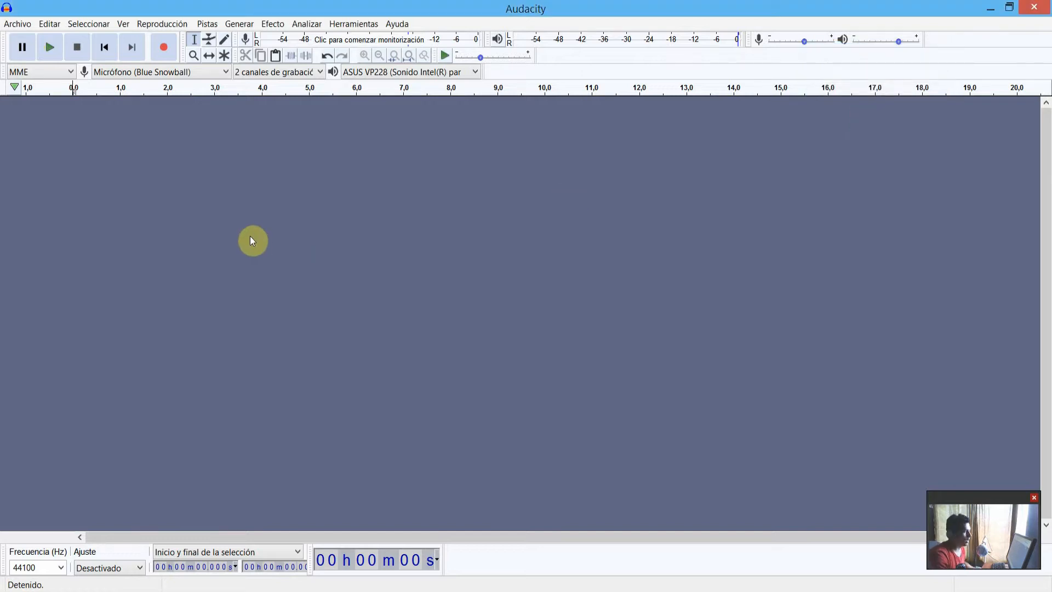
Record a voice clip about 7 seconds long on a new stereo track
click(165, 47)
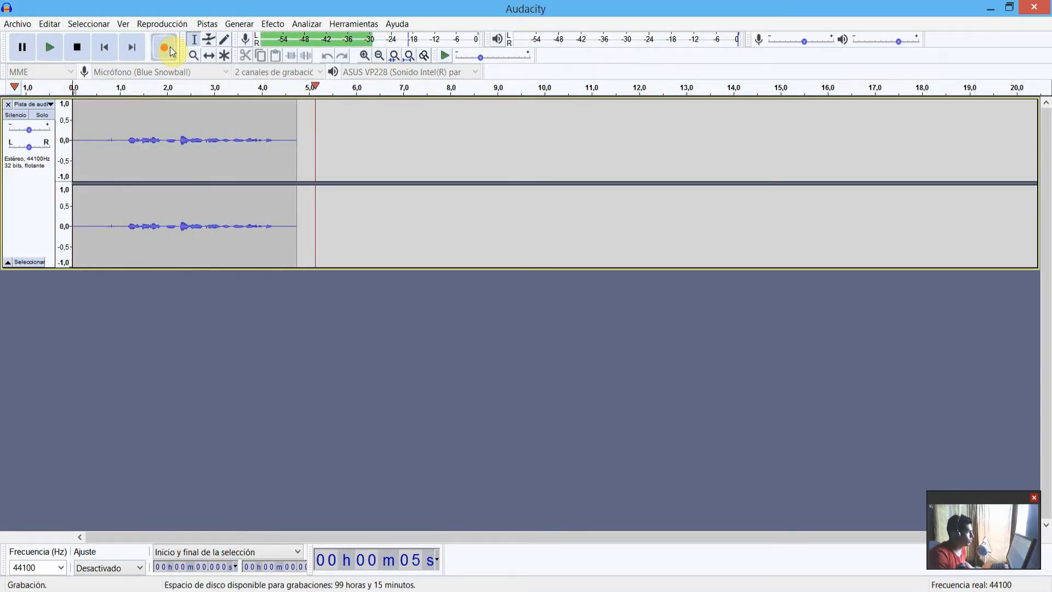
click(78, 48)
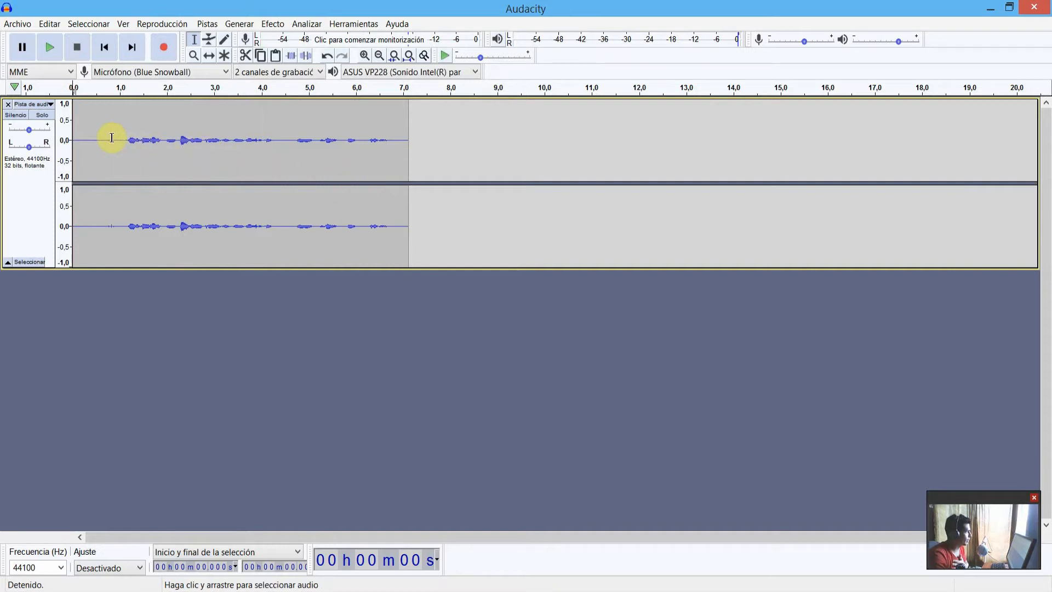
Select the quiet stretch from about 0.5 to 1.0 s before the speech and capture it as the noise profile
drag(119, 137, 98, 142)
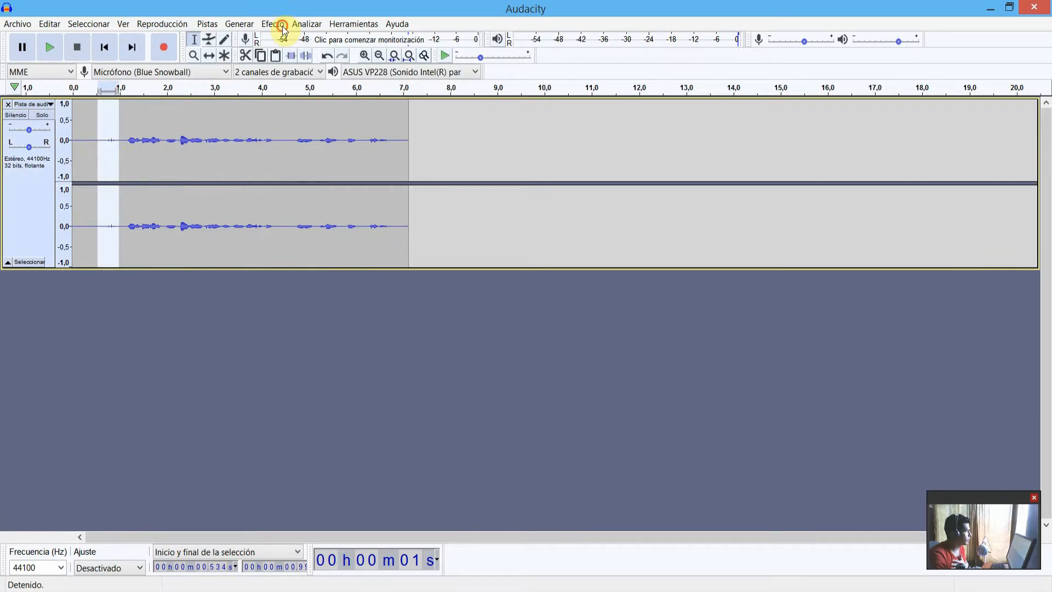
click(272, 24)
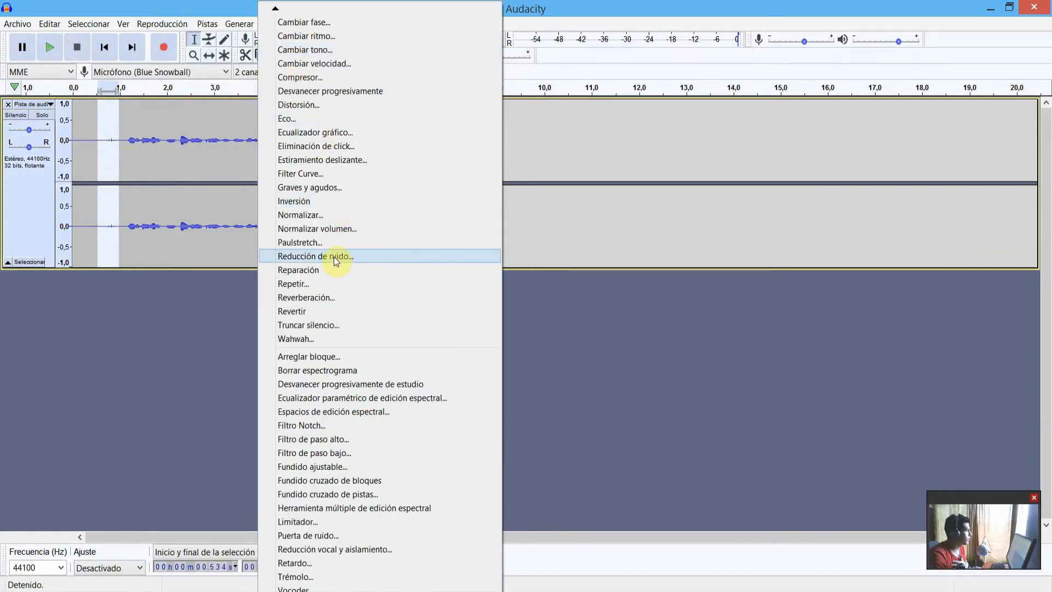
click(333, 256)
click(500, 236)
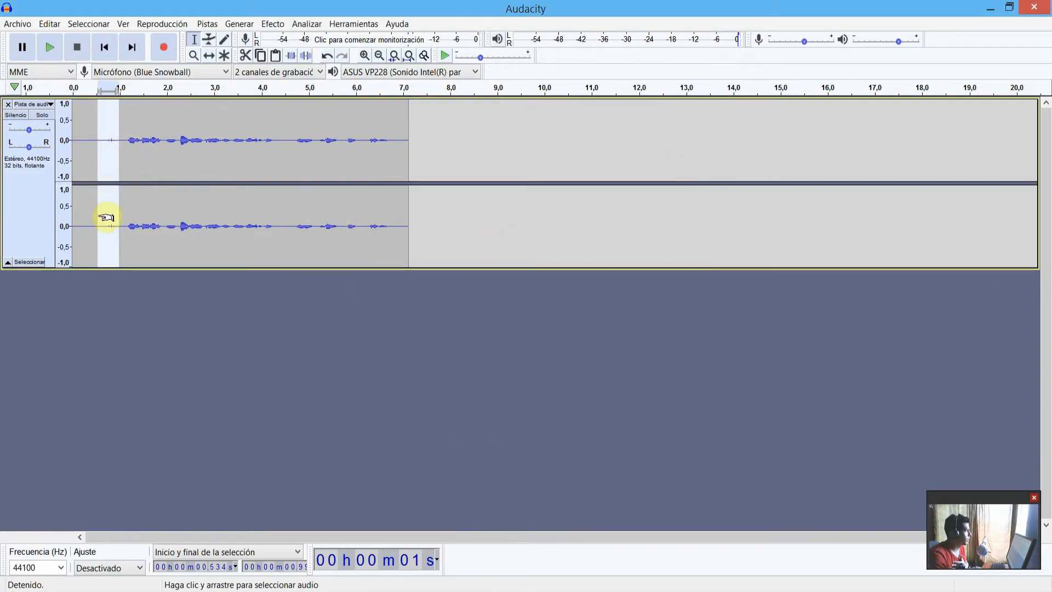
Apply noise reduction to the whole recording with 9 dB reduction, sensitivity 3,00 and 3 smoothing bands
click(155, 207)
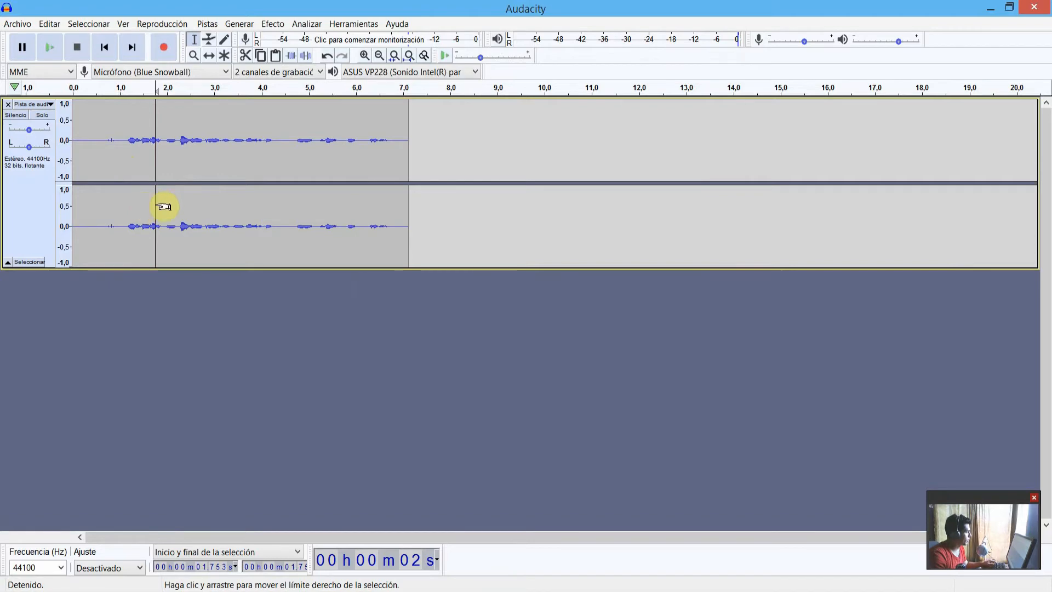
key(ctrl+a)
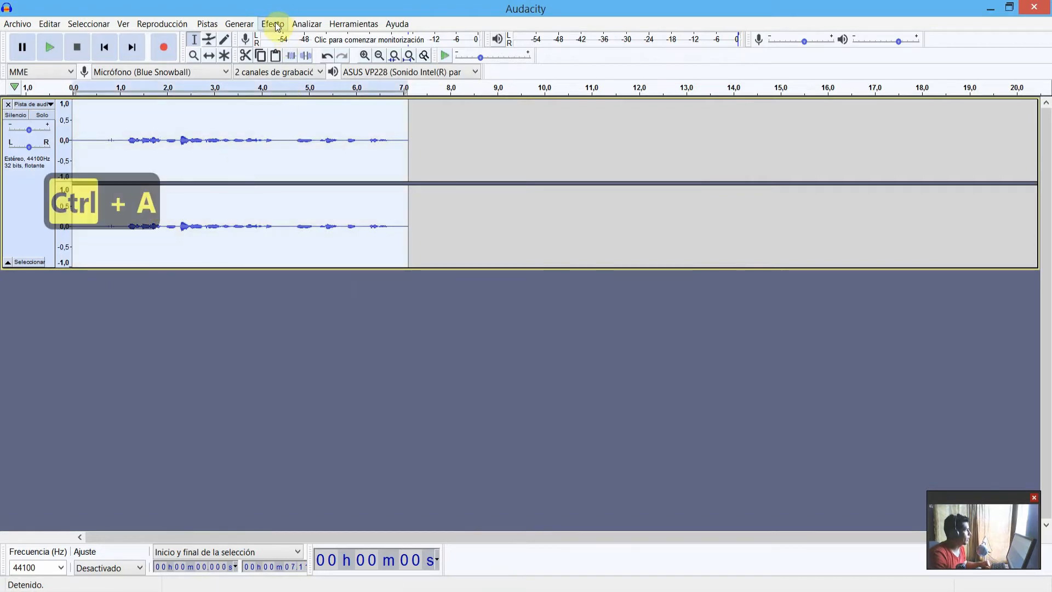
click(273, 25)
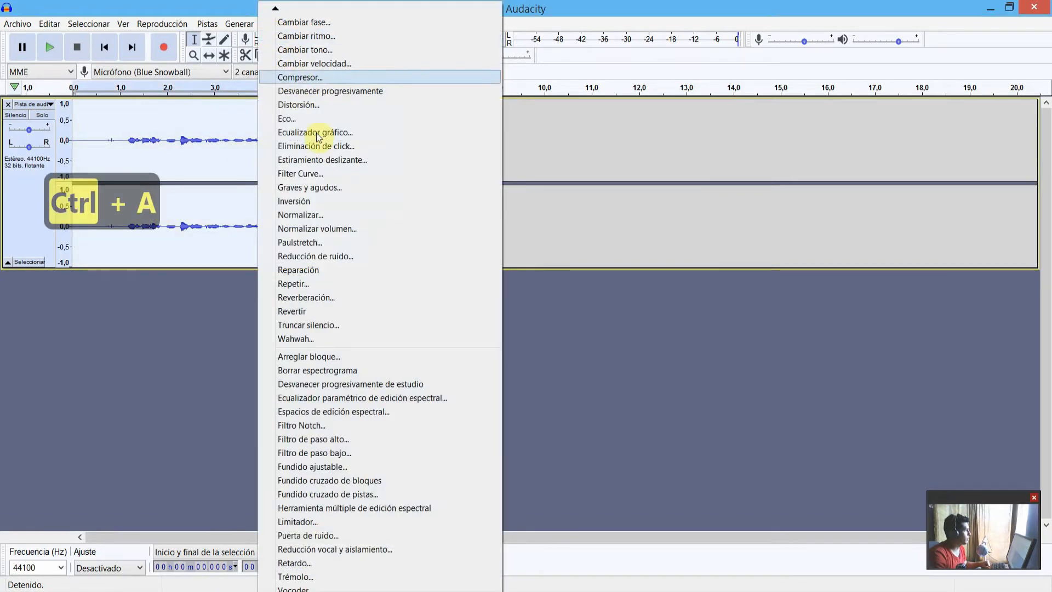
click(330, 254)
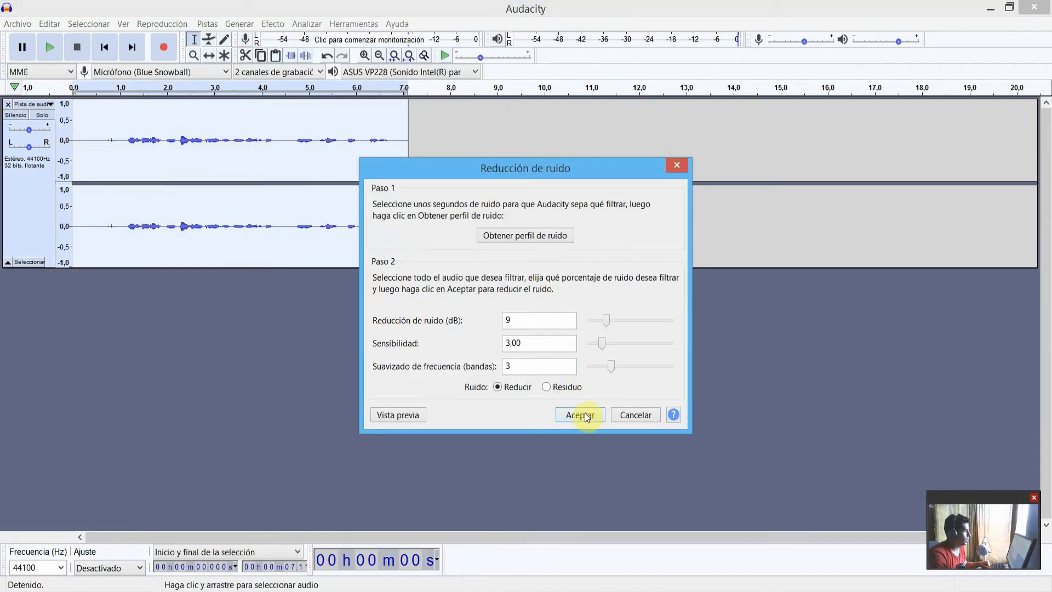
click(584, 415)
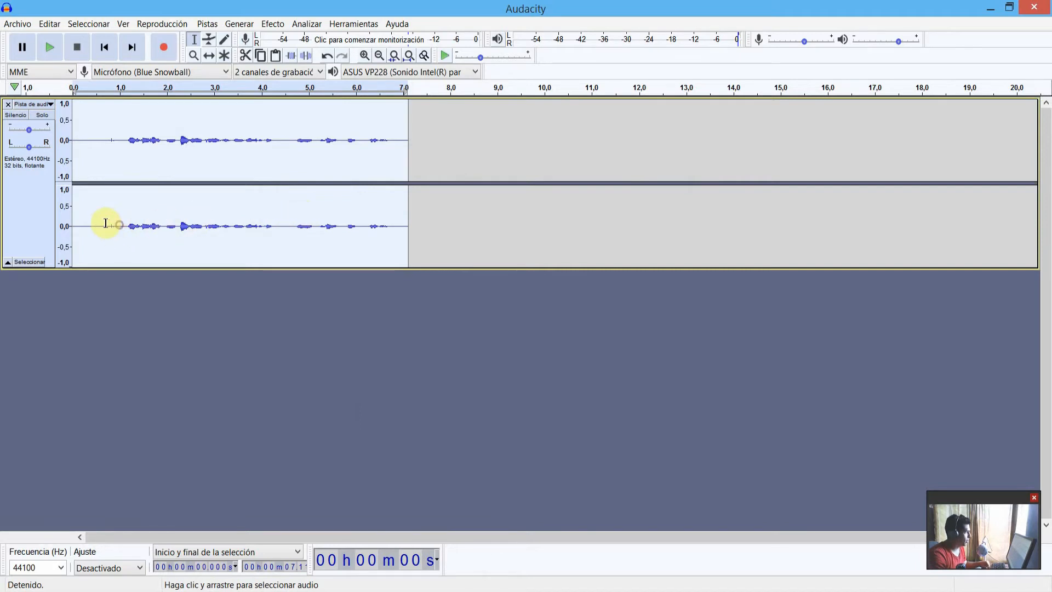
Select the quiet stretch from about 0.5 to 1.0 s and apply the 9 dB noise reduction to it twice
drag(120, 224, 95, 223)
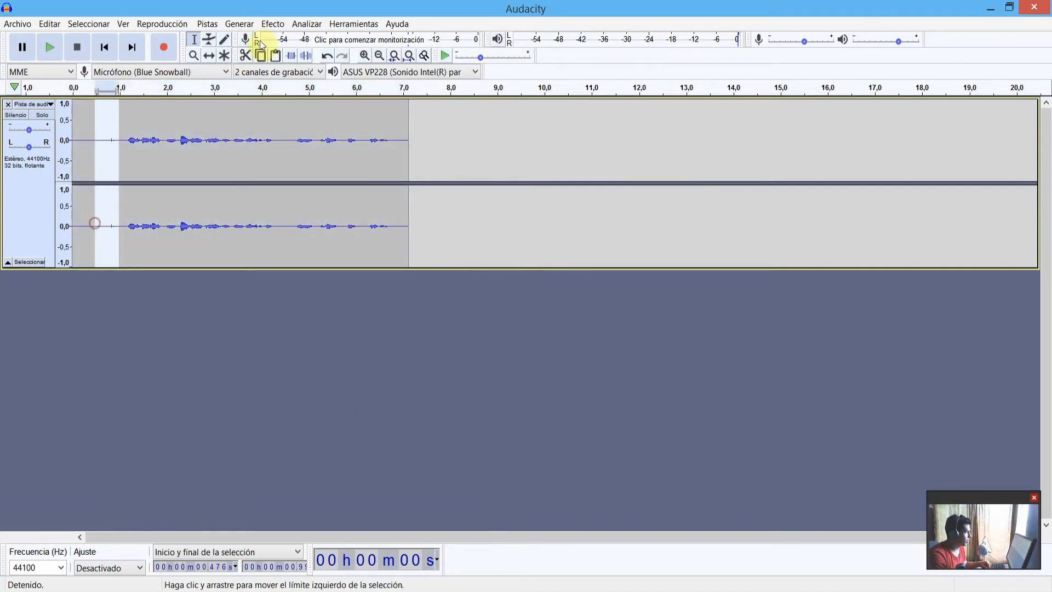
click(287, 23)
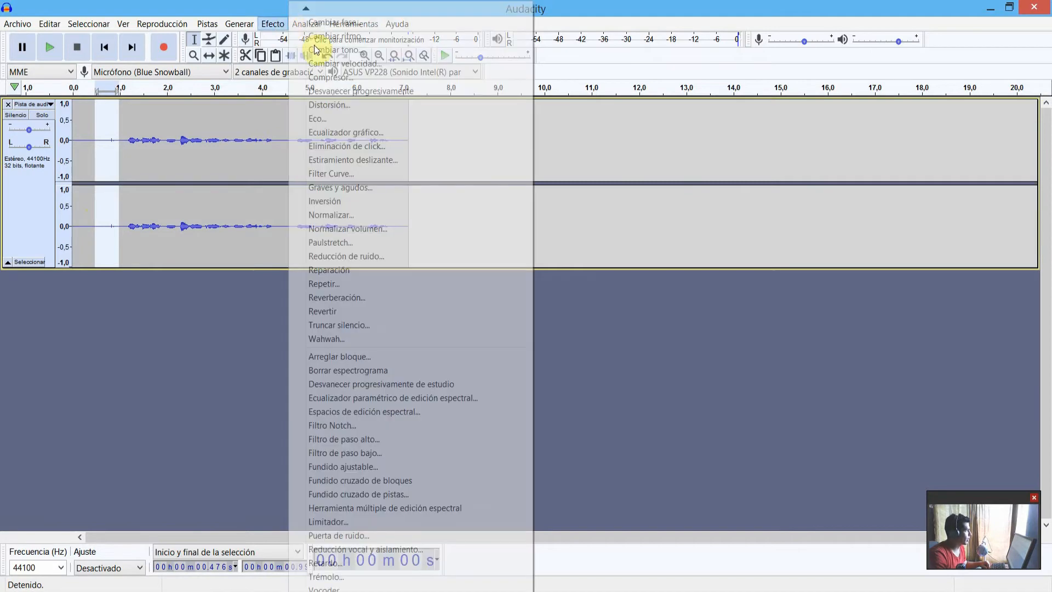
click(389, 251)
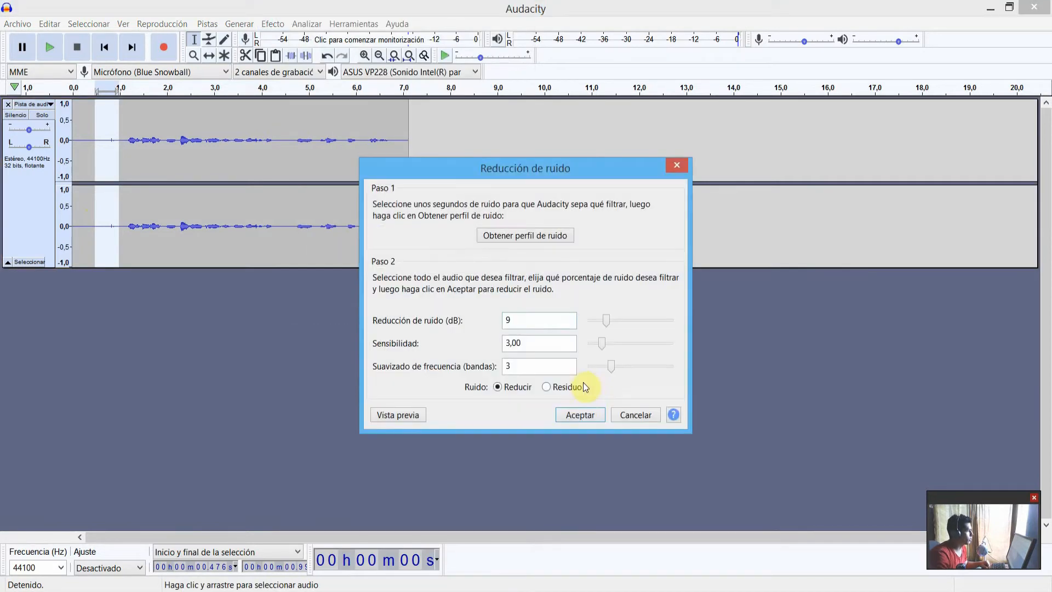
click(581, 414)
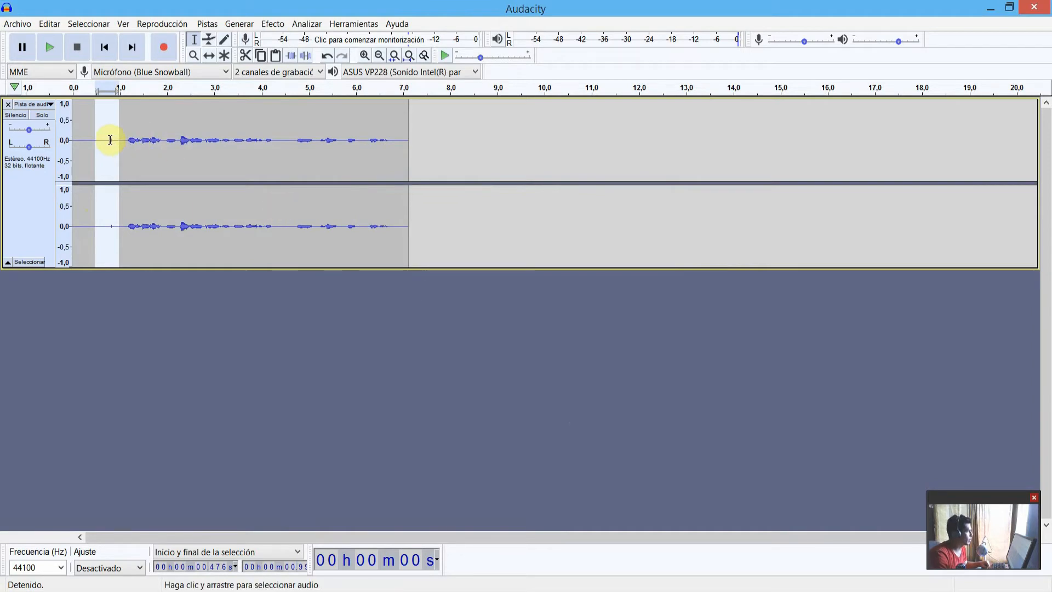
click(272, 24)
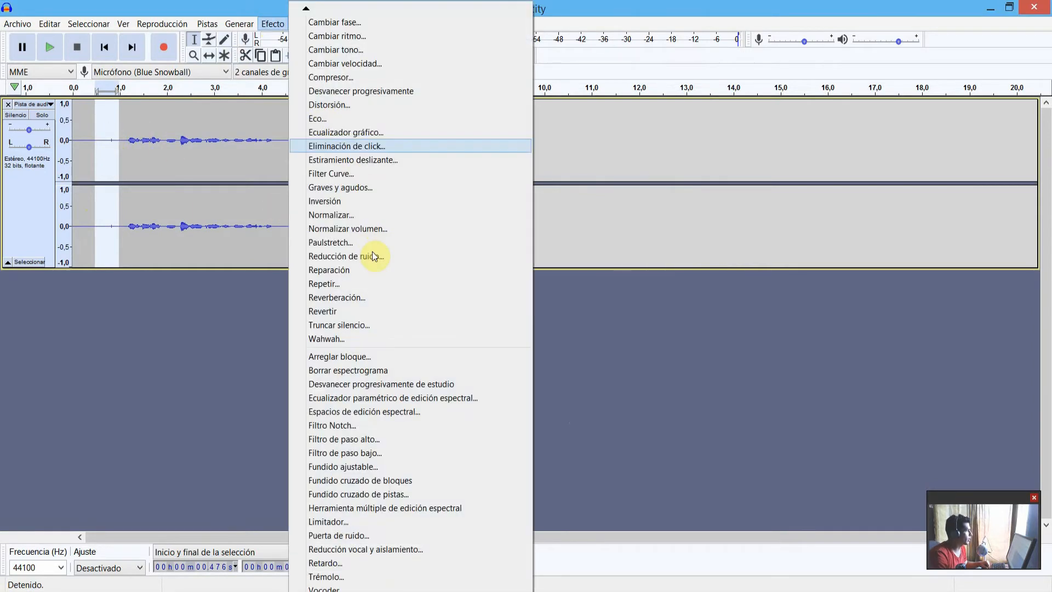
click(373, 257)
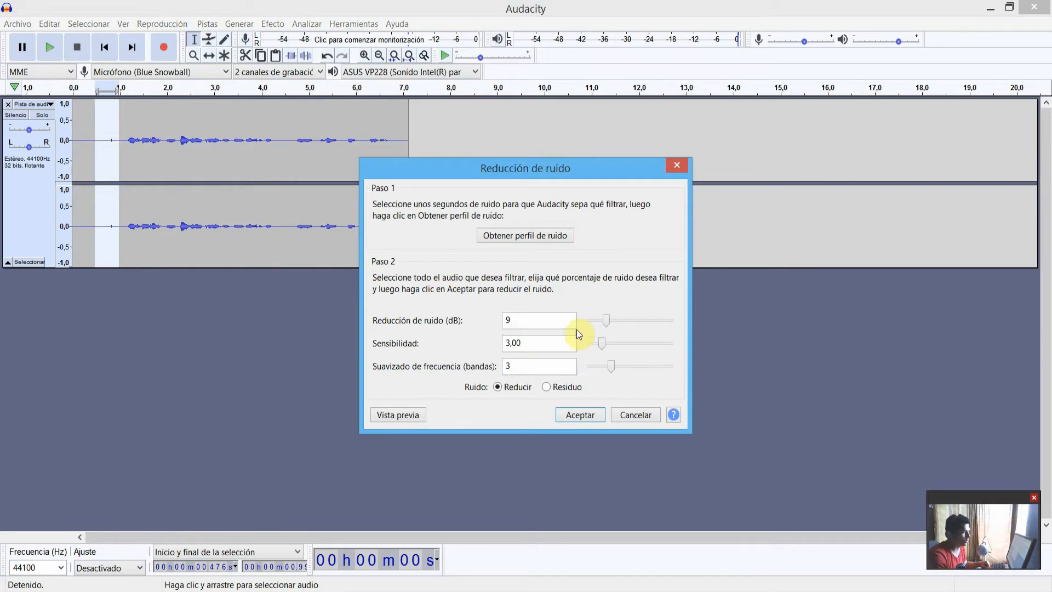
click(580, 414)
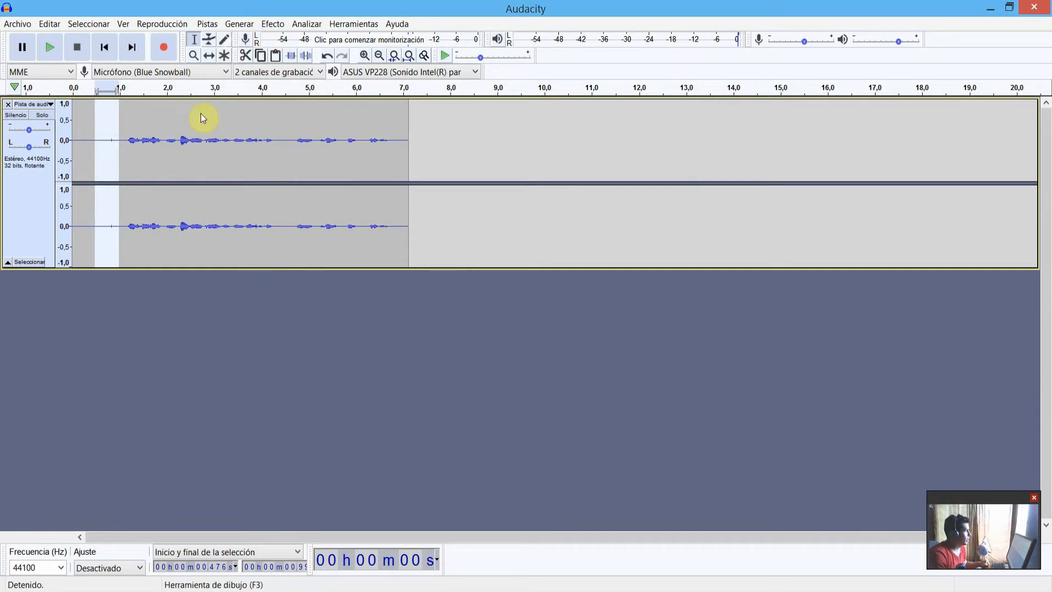
Normalize the whole recording to a peak amplitude of -1,0 dB with DC offset removal enabled
click(101, 140)
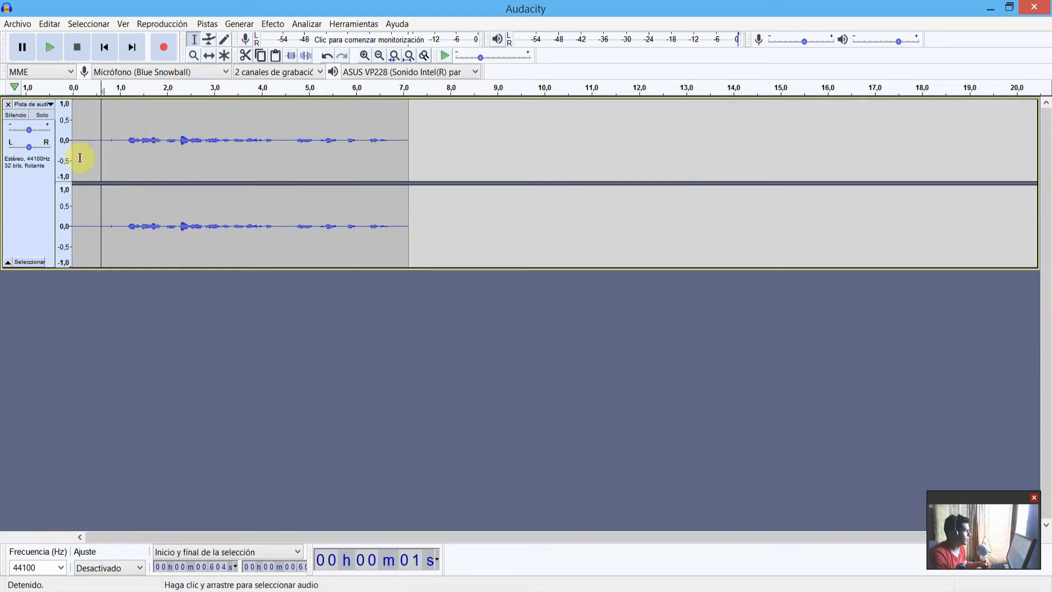
click(119, 208)
key(ctrl+a)
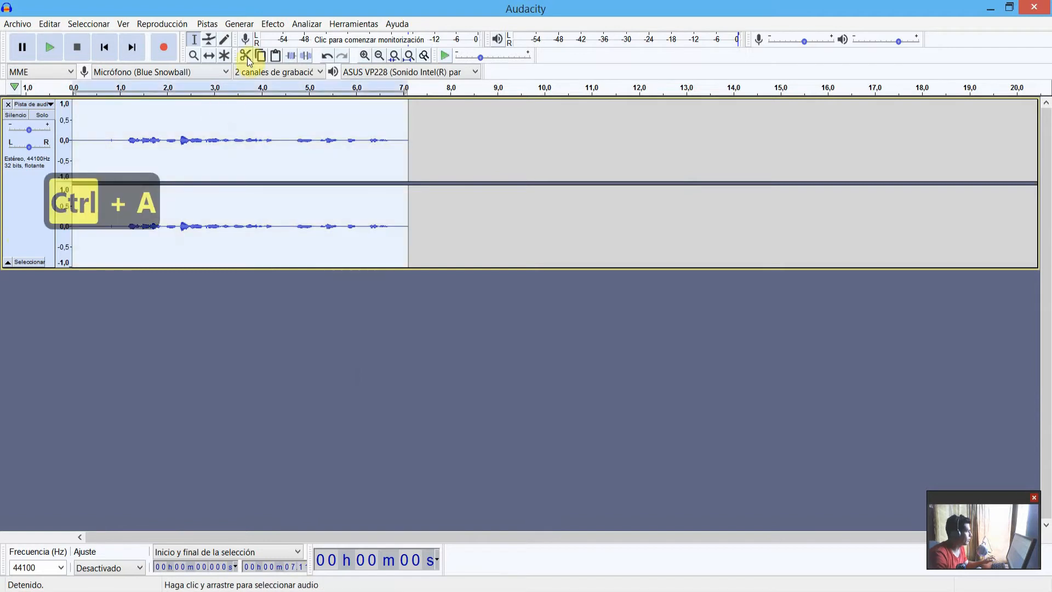
click(274, 24)
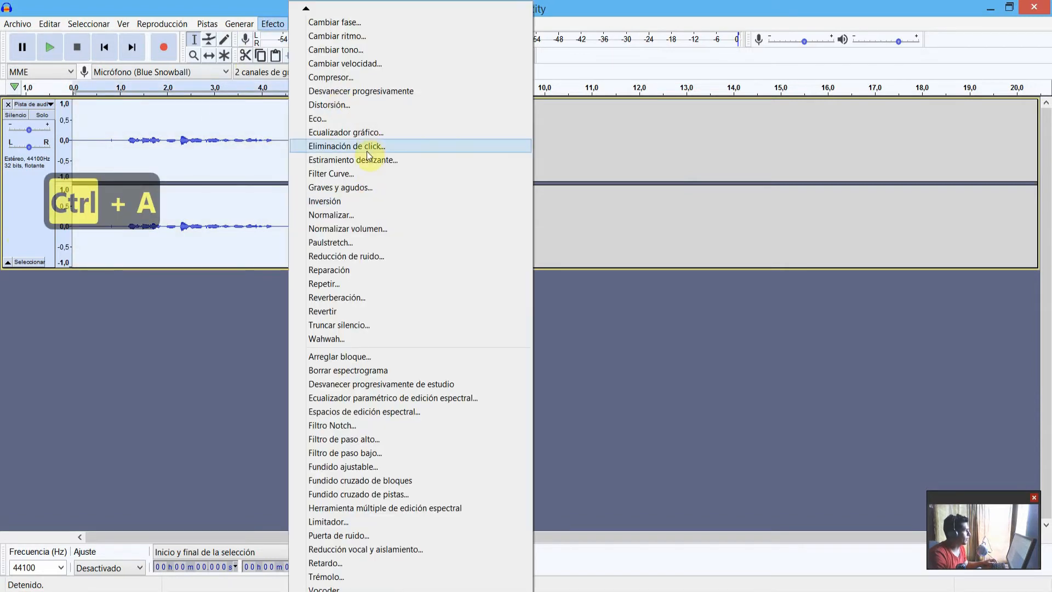
click(350, 219)
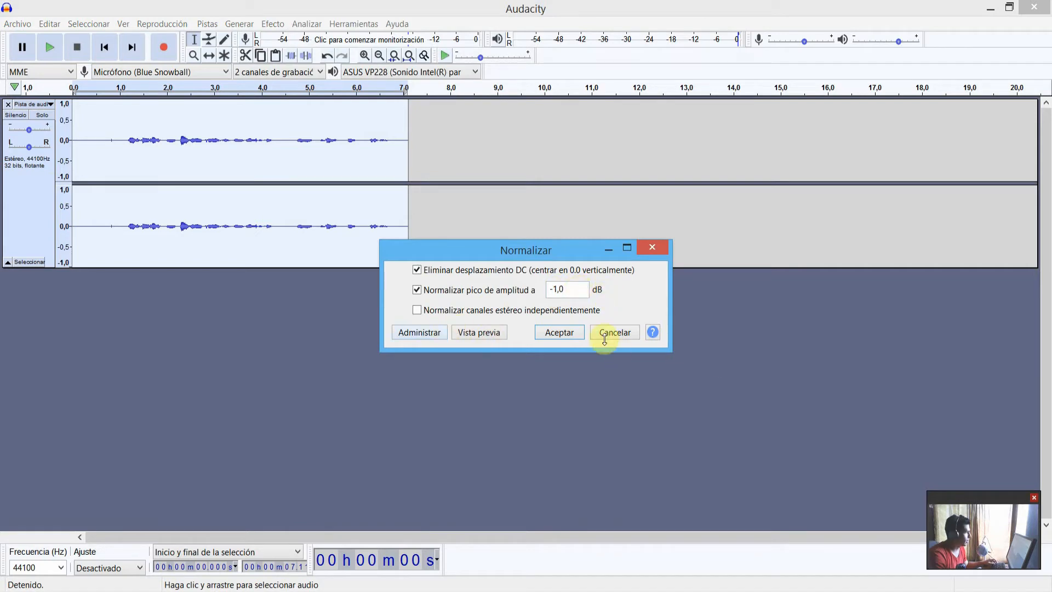
click(573, 336)
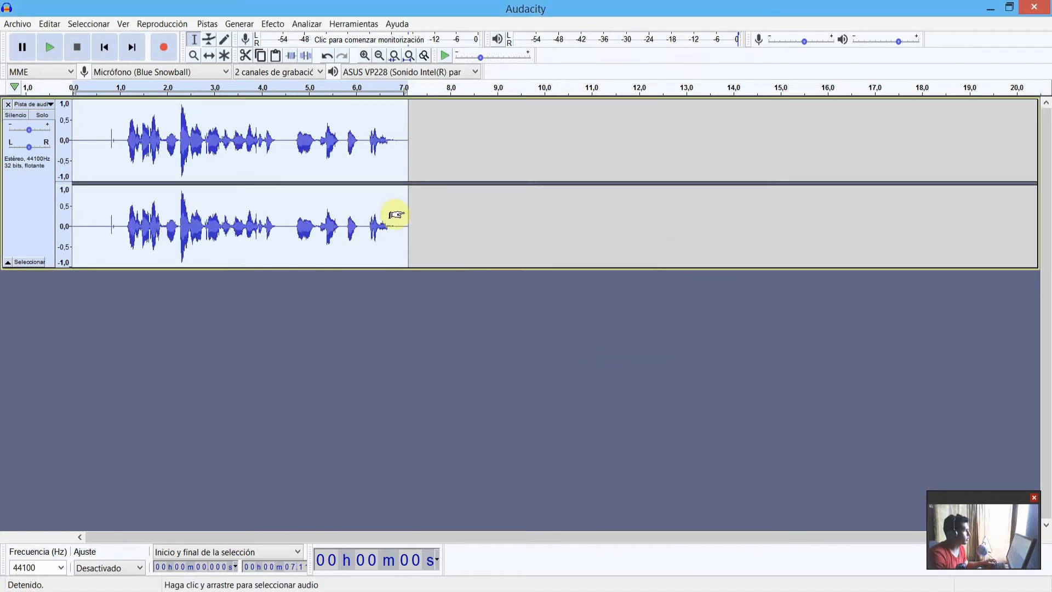
Compress the whole recording with a -18 dB threshold, -40 dB noise floor, 2:1 ratio, 0,50 s attack and 1,0 s decay
click(271, 24)
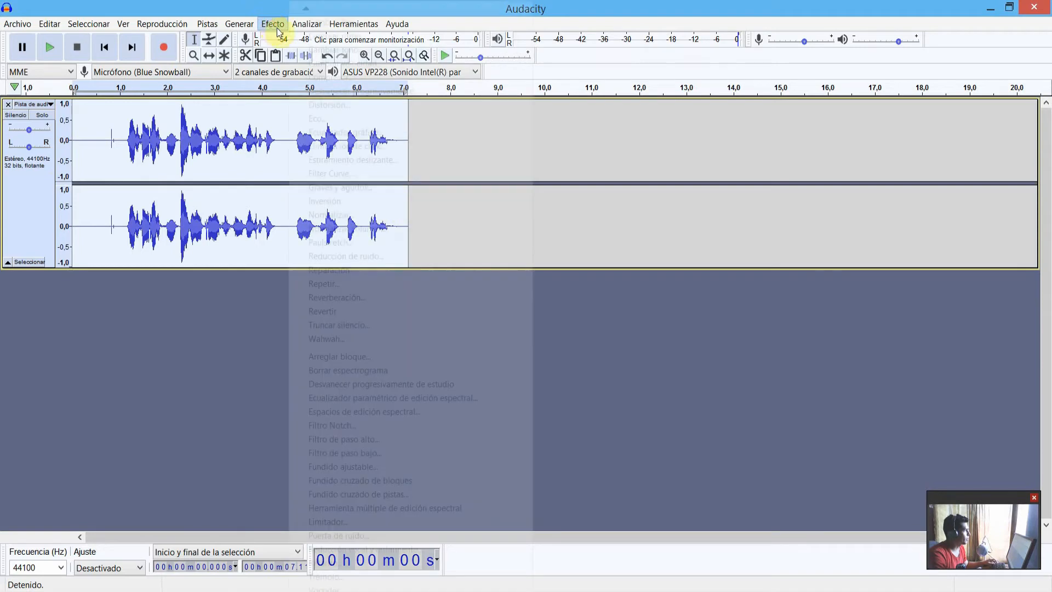
click(336, 77)
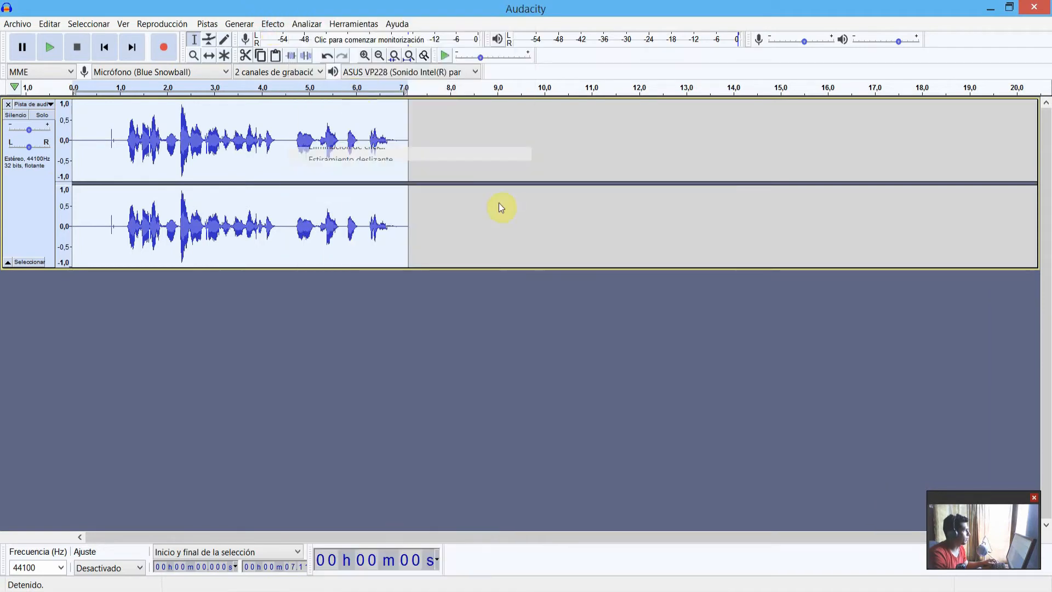
drag(806, 143, 714, 139)
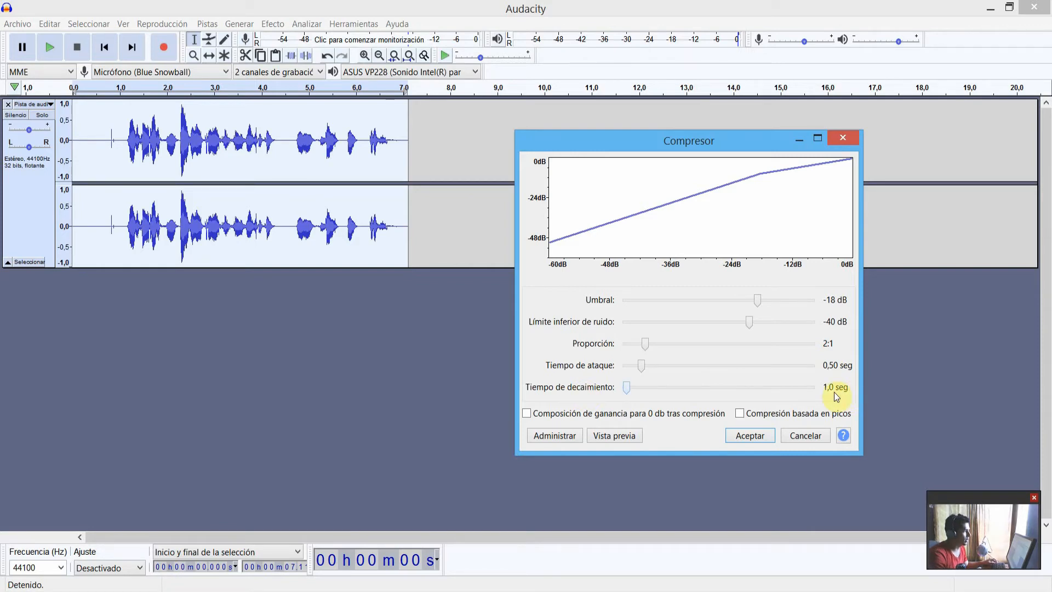
click(750, 435)
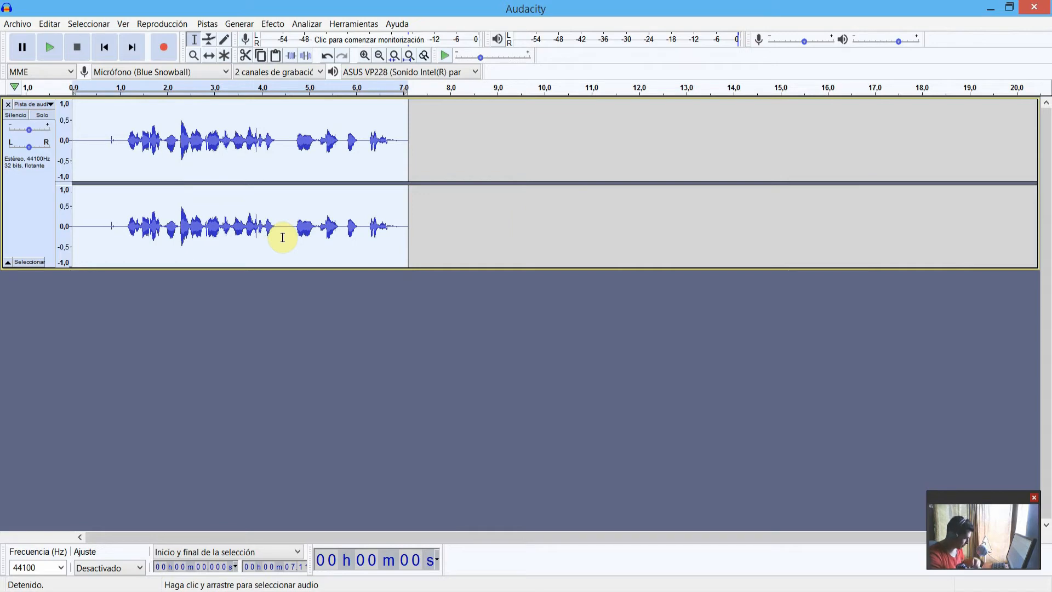
Apply the filter curve equalizer to the whole recording with the Realce de graves (bass boost) factory preset
click(272, 24)
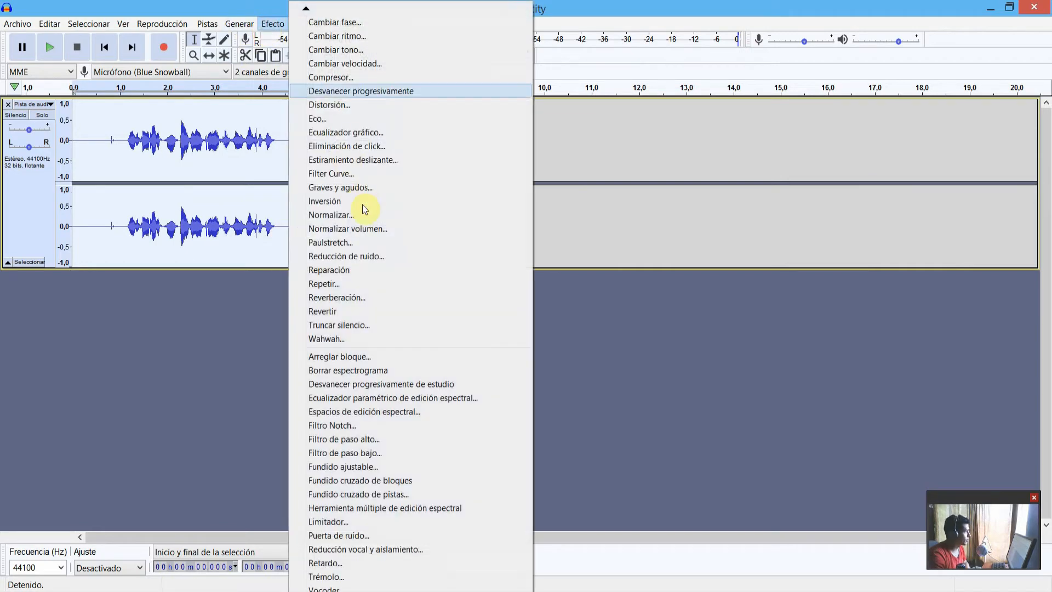
click(344, 175)
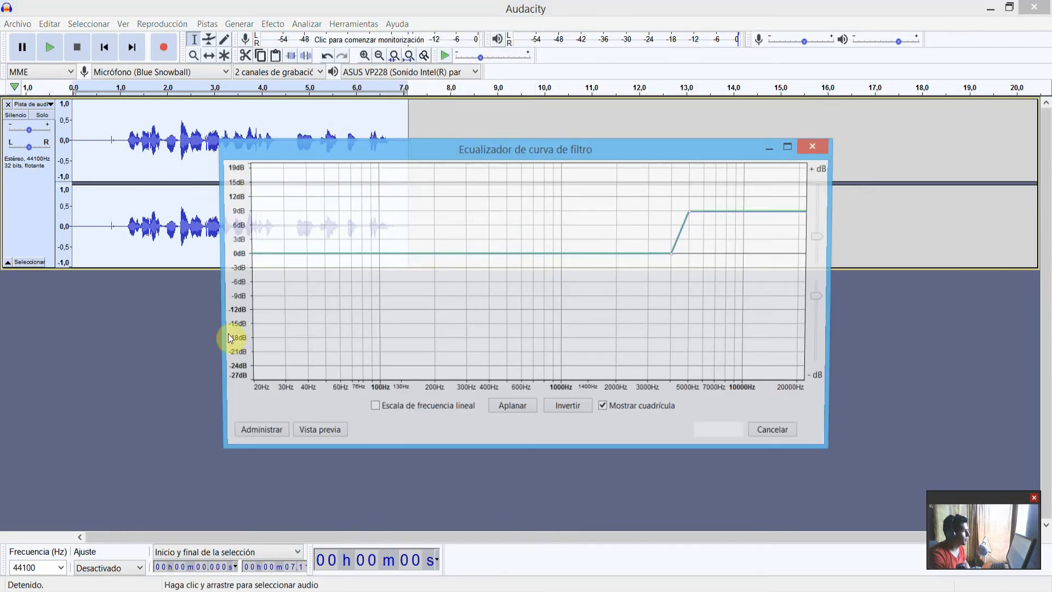
click(264, 434)
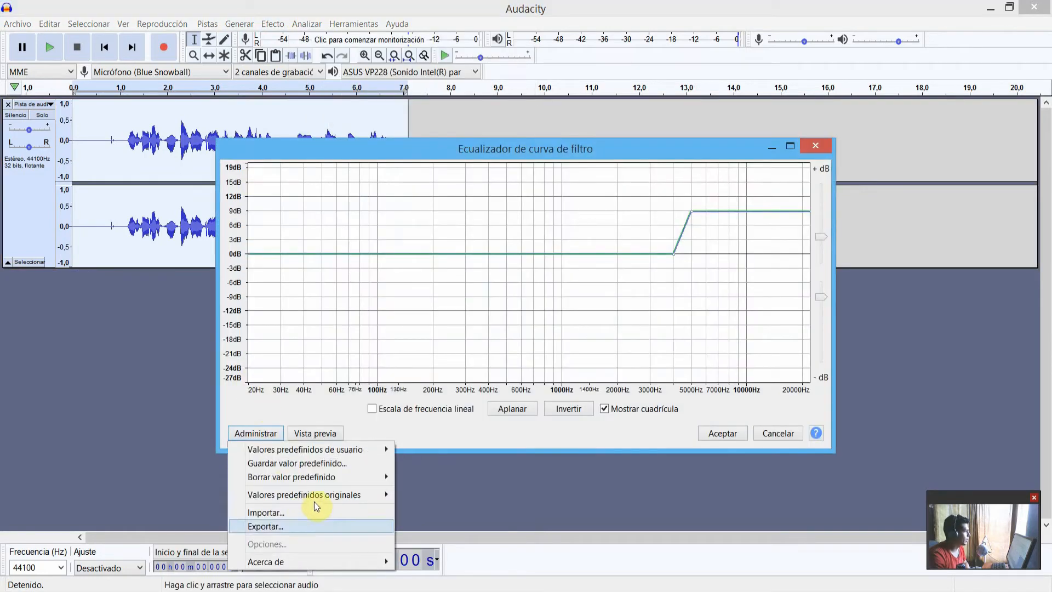
mouse_move(317, 498)
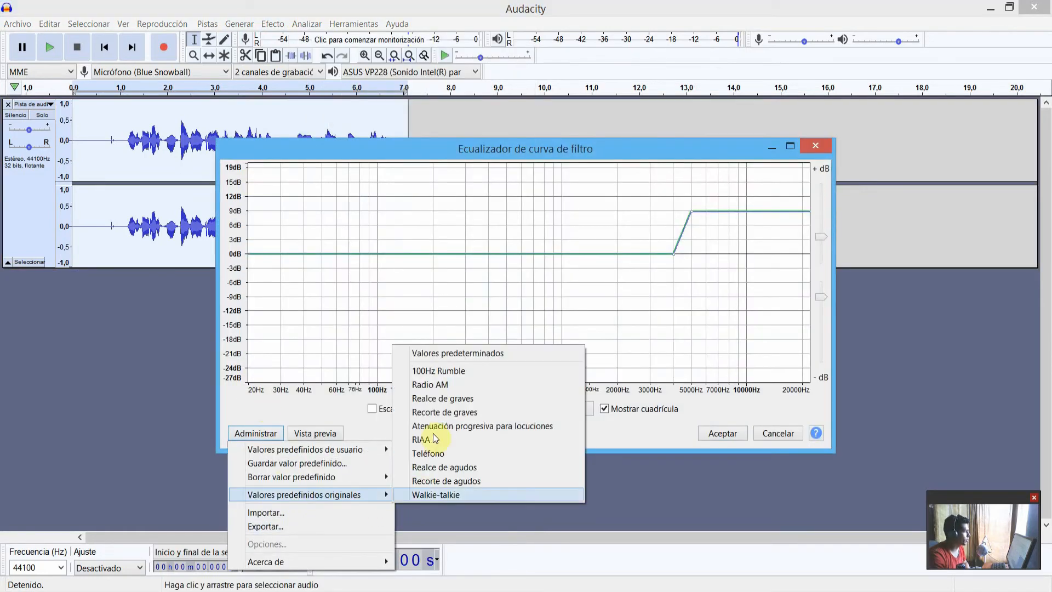
click(436, 403)
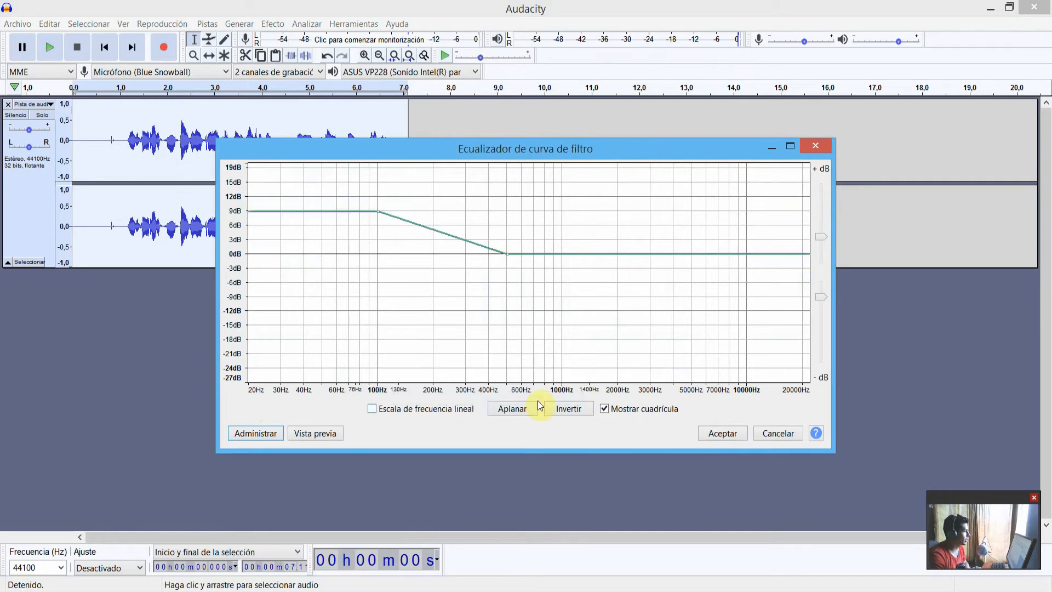
click(706, 434)
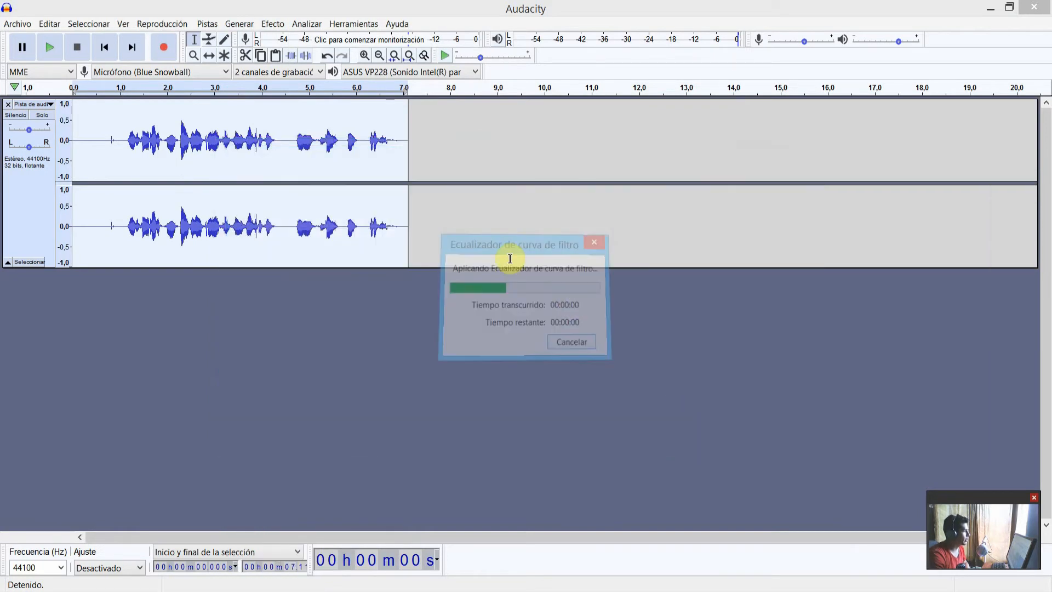
Apply the filter curve equalizer to the whole recording with the Realce de agudos (treble boost) factory preset
click(273, 24)
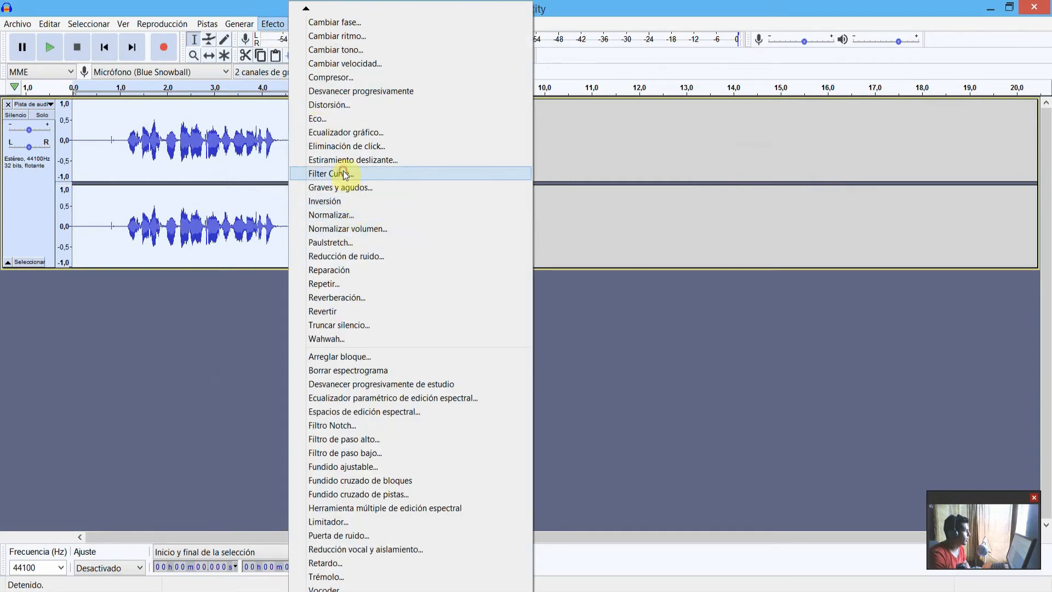
click(550, 241)
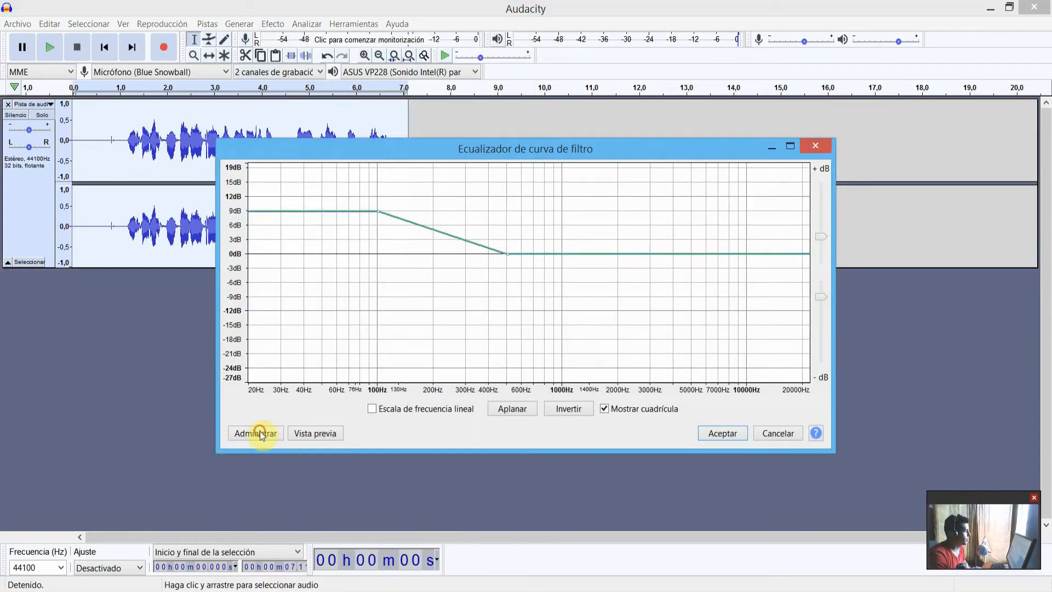
click(261, 433)
mouse_move(316, 496)
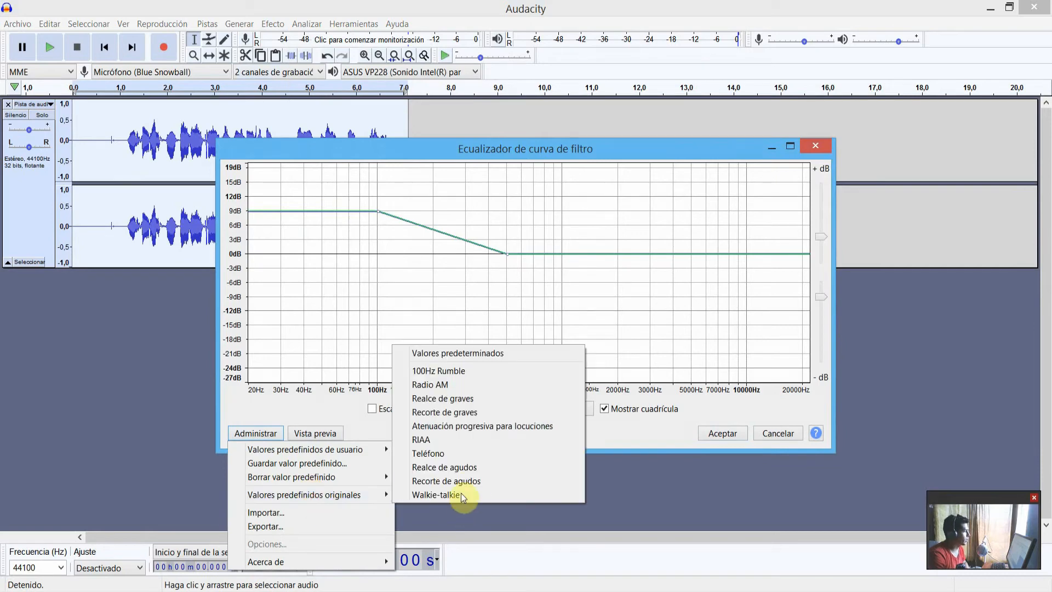
click(458, 467)
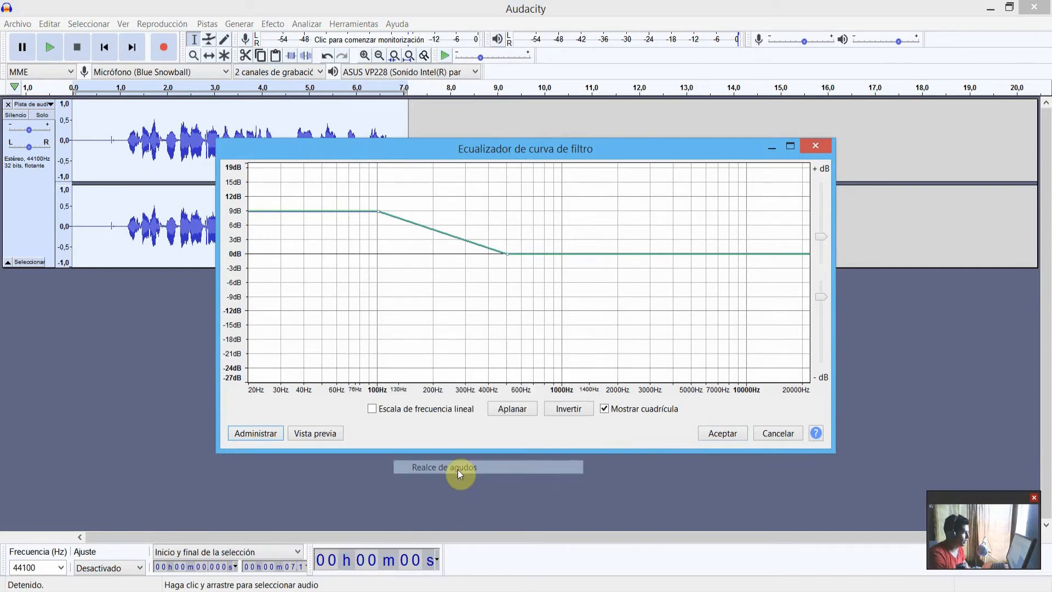
click(715, 430)
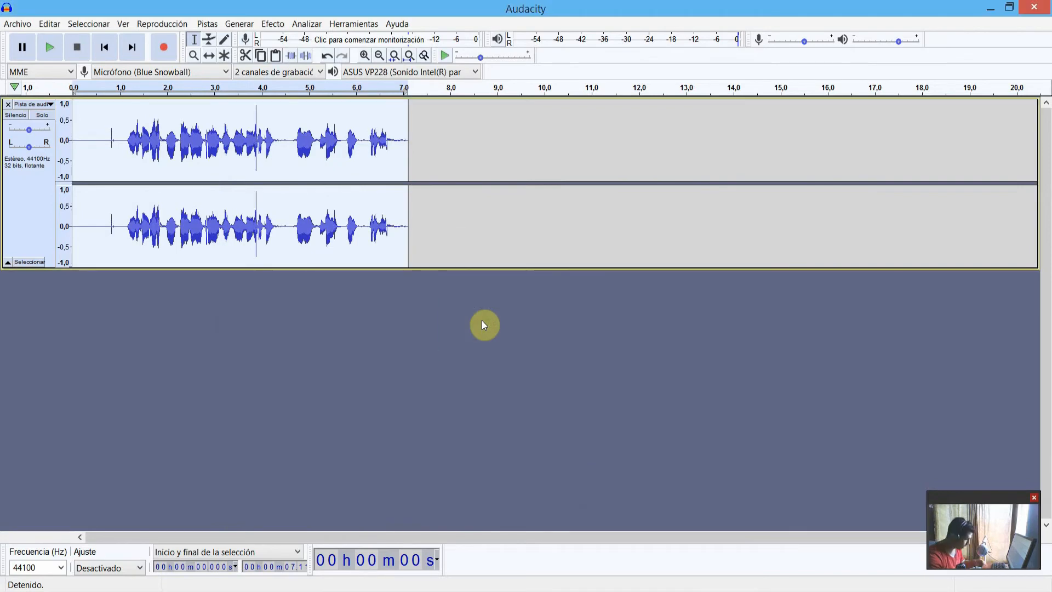
Normalize the equalized recording to a peak amplitude of -1,0 dB with DC offset removal enabled
click(279, 25)
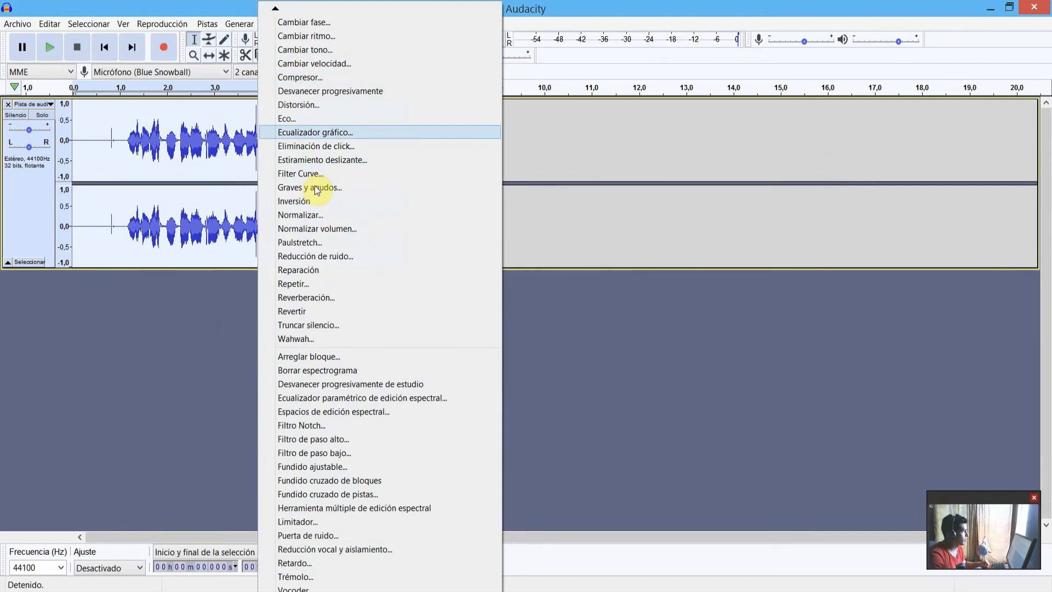
click(319, 215)
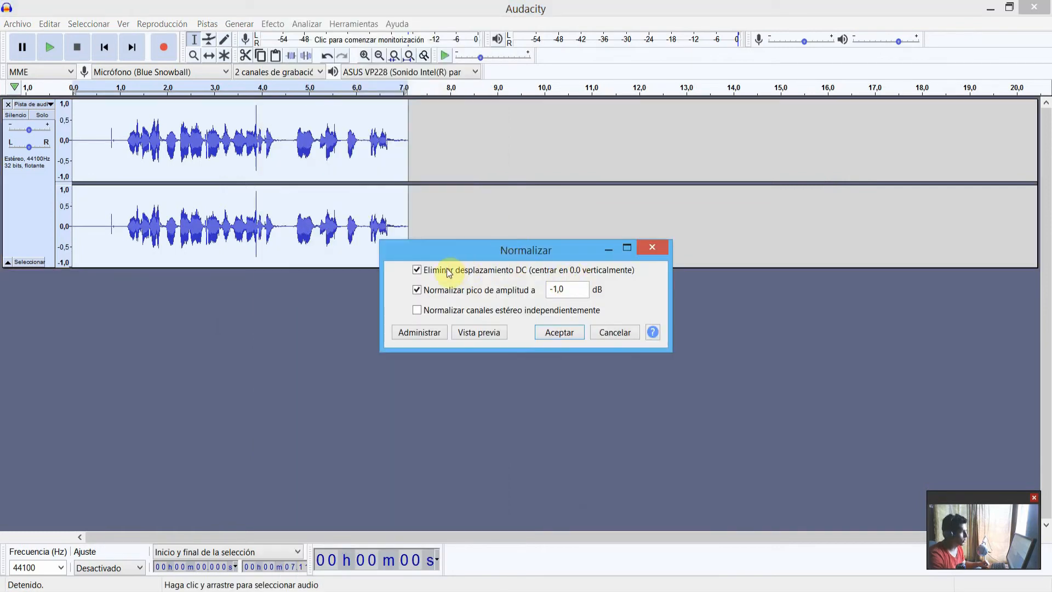
click(557, 333)
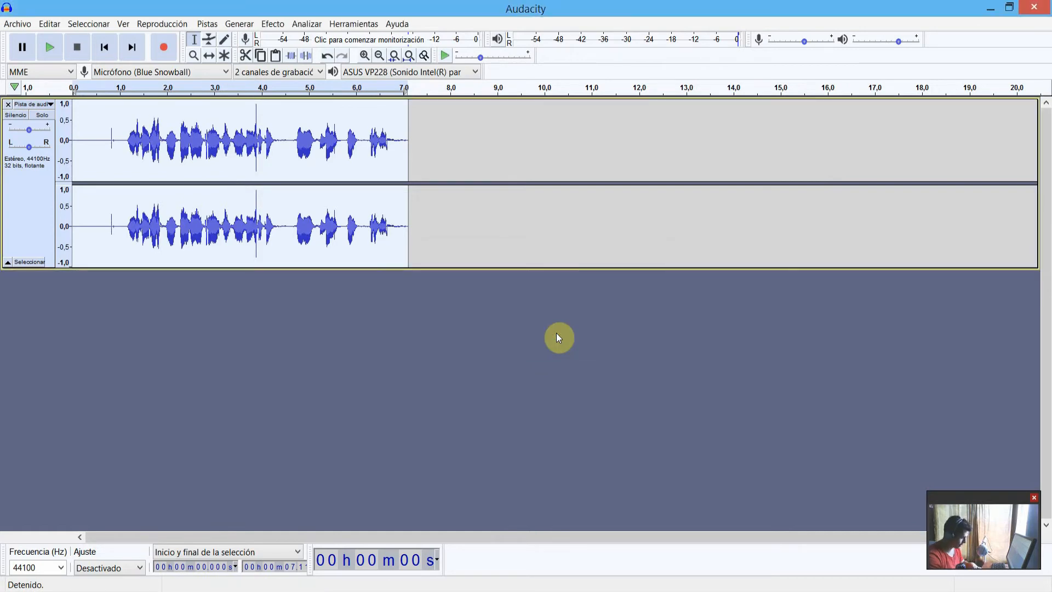
Limit the whole recording with a hard limit (Límite fuerte) at -4,00 dB, 10,00 ms hold, 0,00 dB input gain and no make-up gain
click(273, 30)
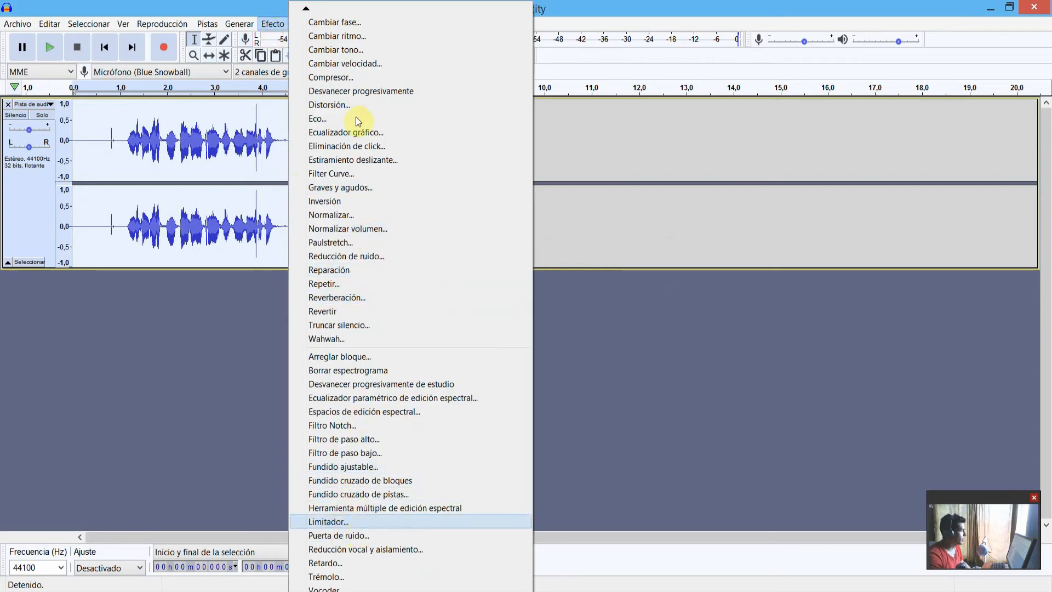
click(328, 525)
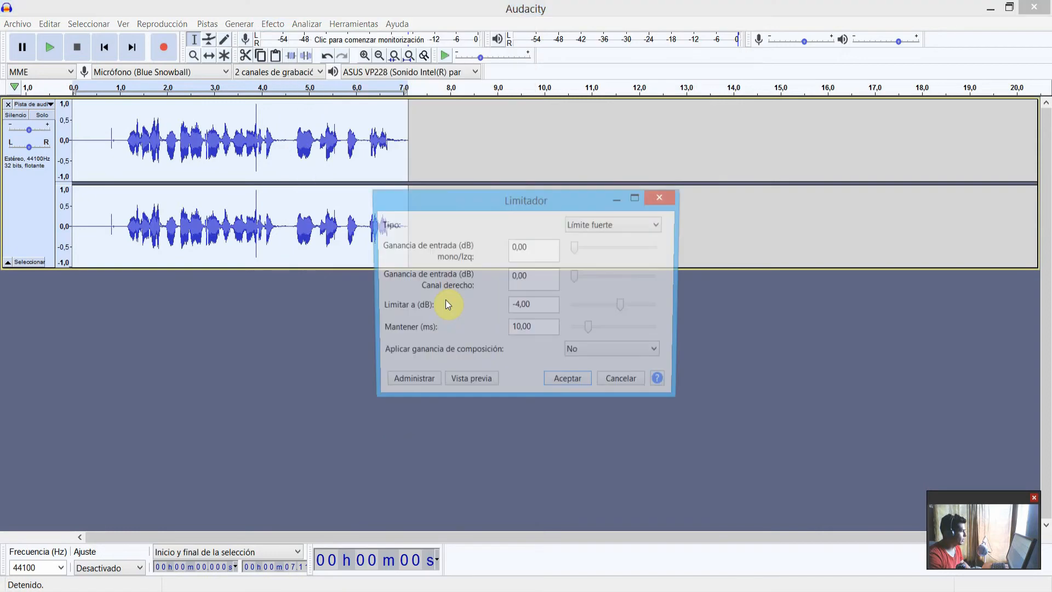
click(601, 230)
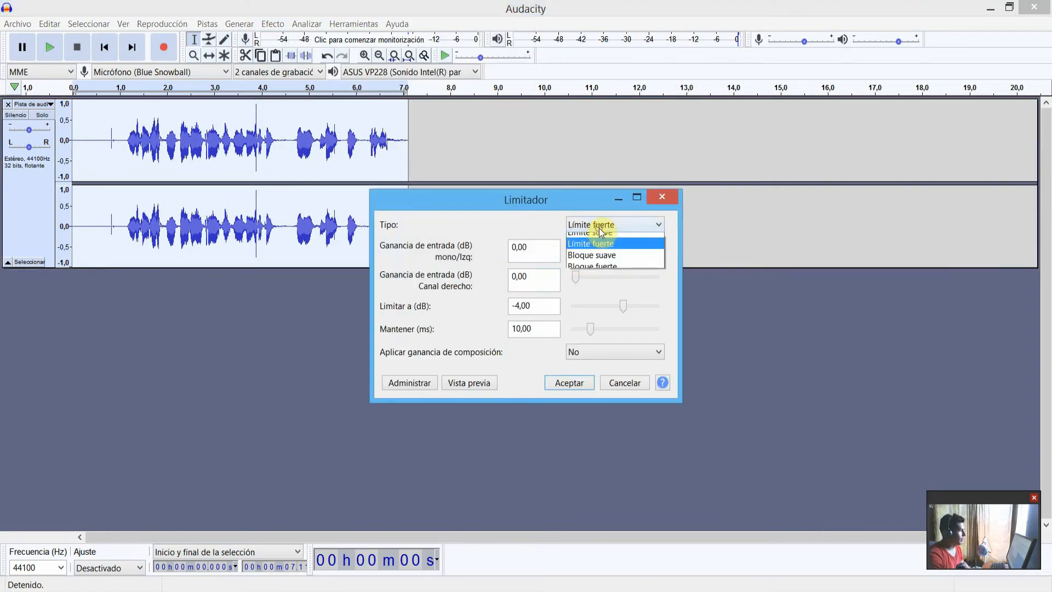
click(590, 250)
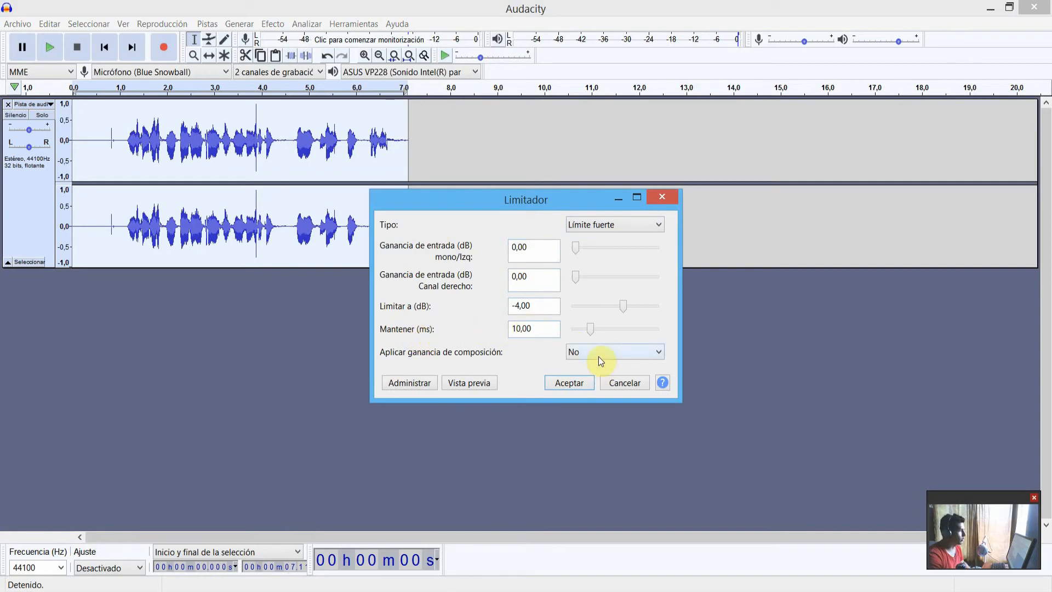
click(581, 385)
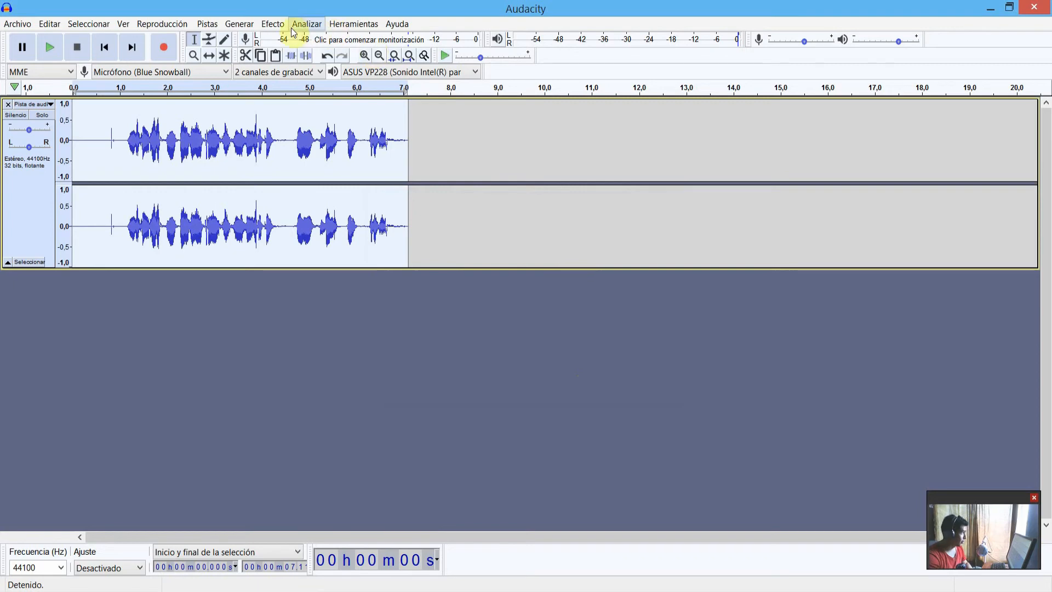
Normalize the limited recording again to a -1,0 dB peak, with DC offset removal enabled
click(272, 24)
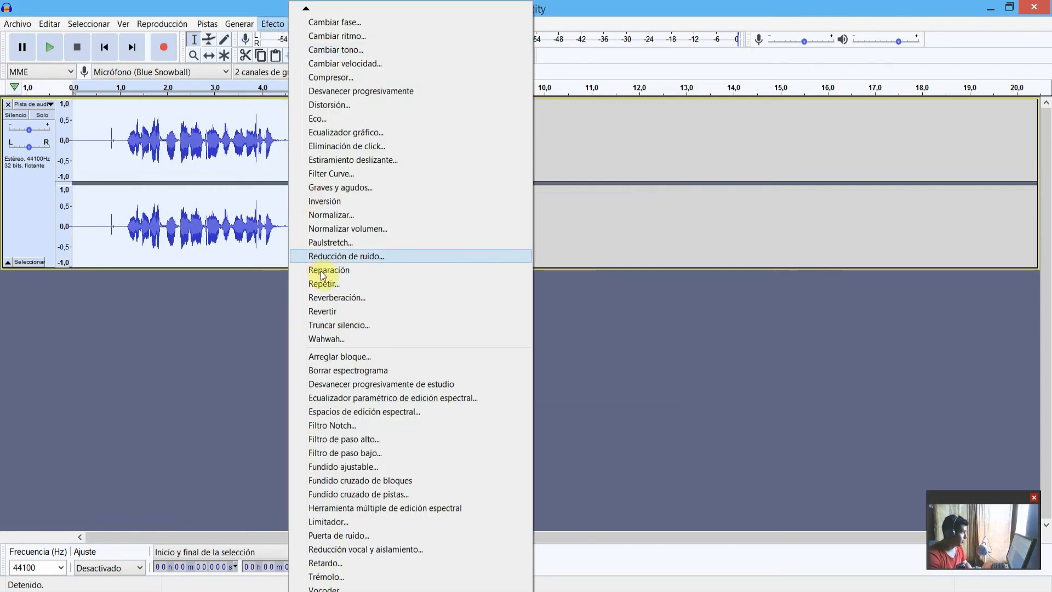
click(330, 214)
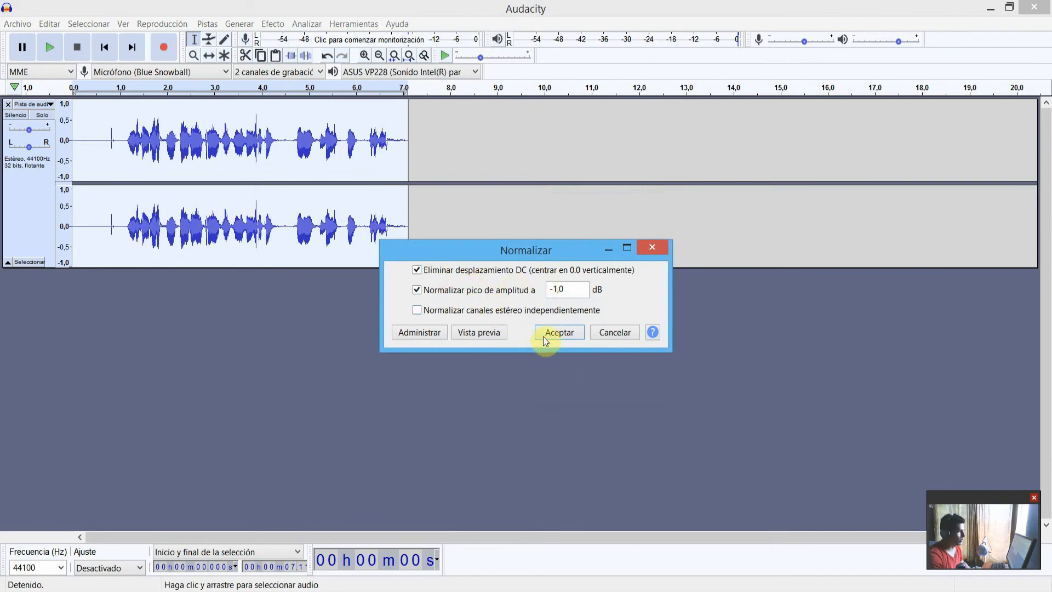
click(548, 334)
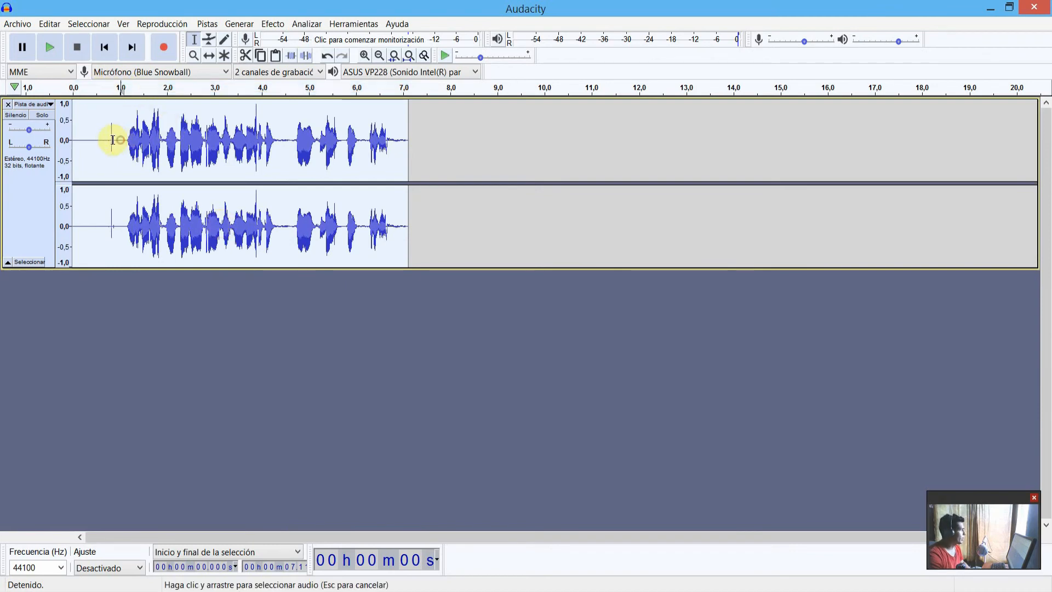
Select the stretch before the speech from about 0.57 to 1.02 s and capture it as the noise profile
drag(120, 140, 100, 141)
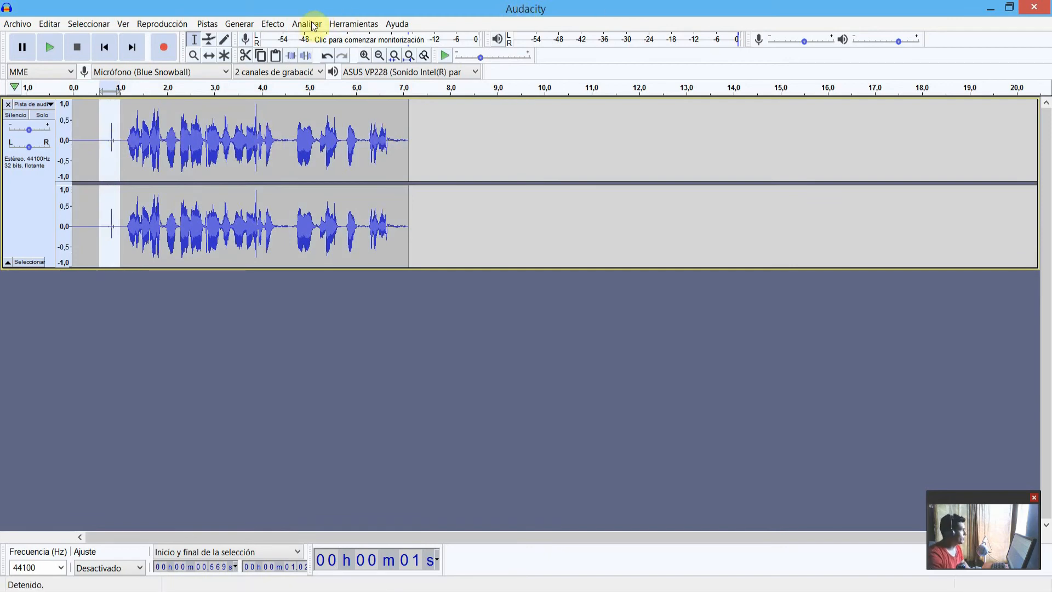
click(273, 23)
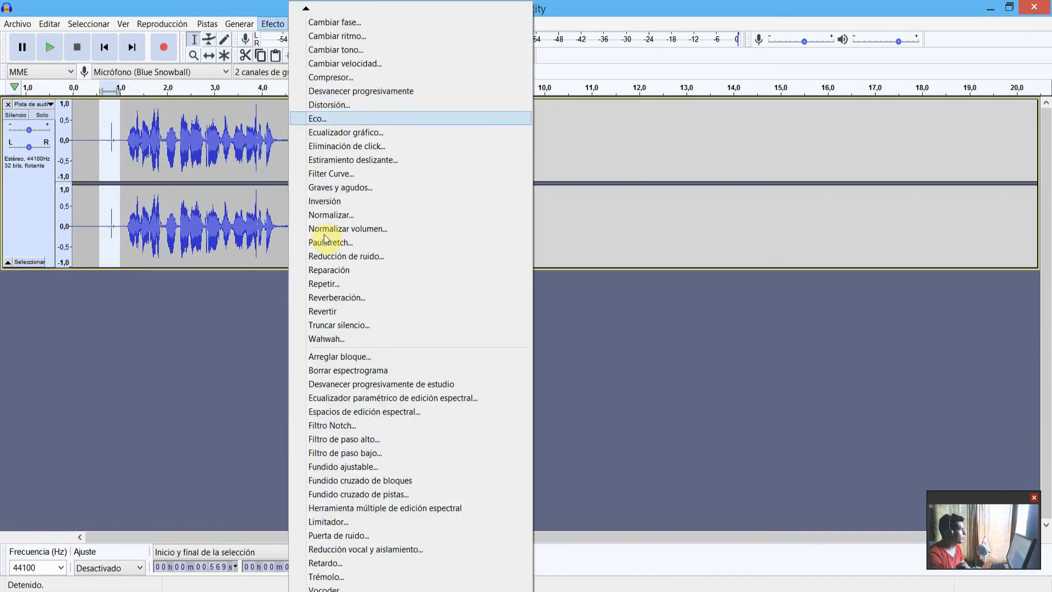
click(334, 256)
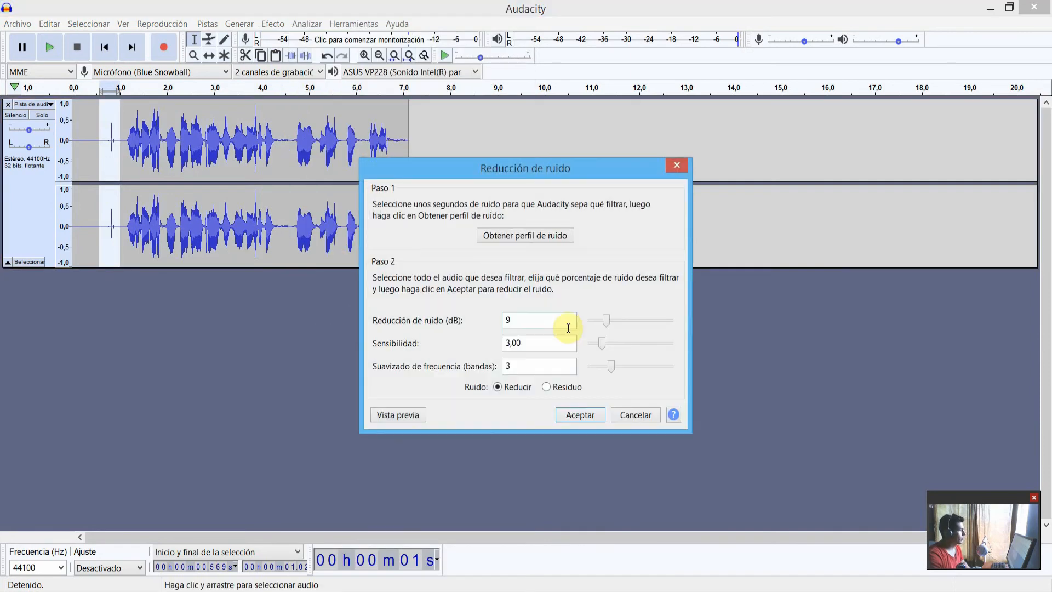
click(531, 236)
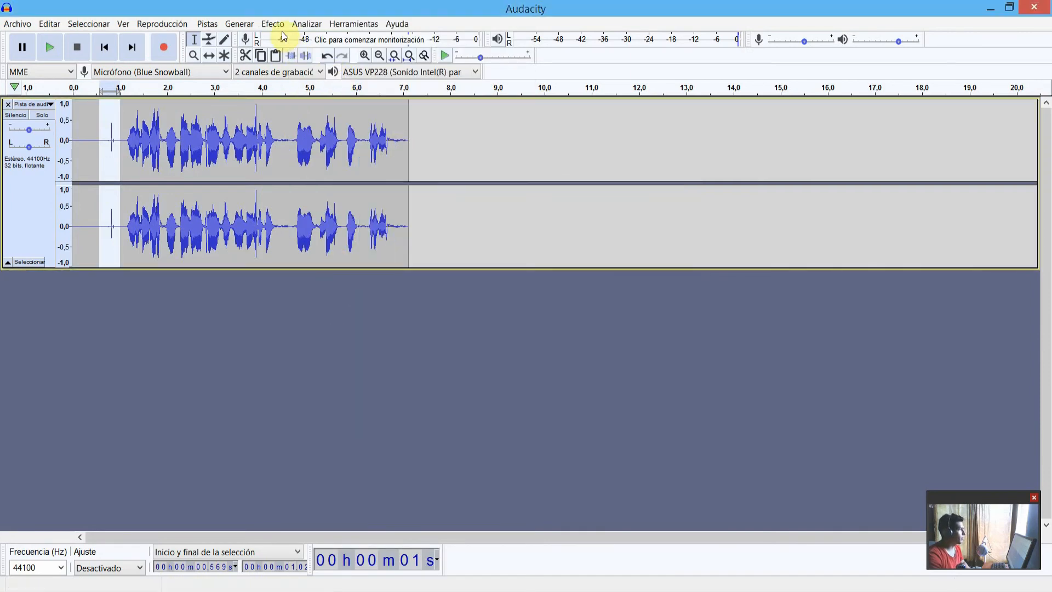
Apply noise reduction twice to the selected stretch with 9 dB reduction, sensitivity 3,00 and 3 smoothing bands
click(277, 27)
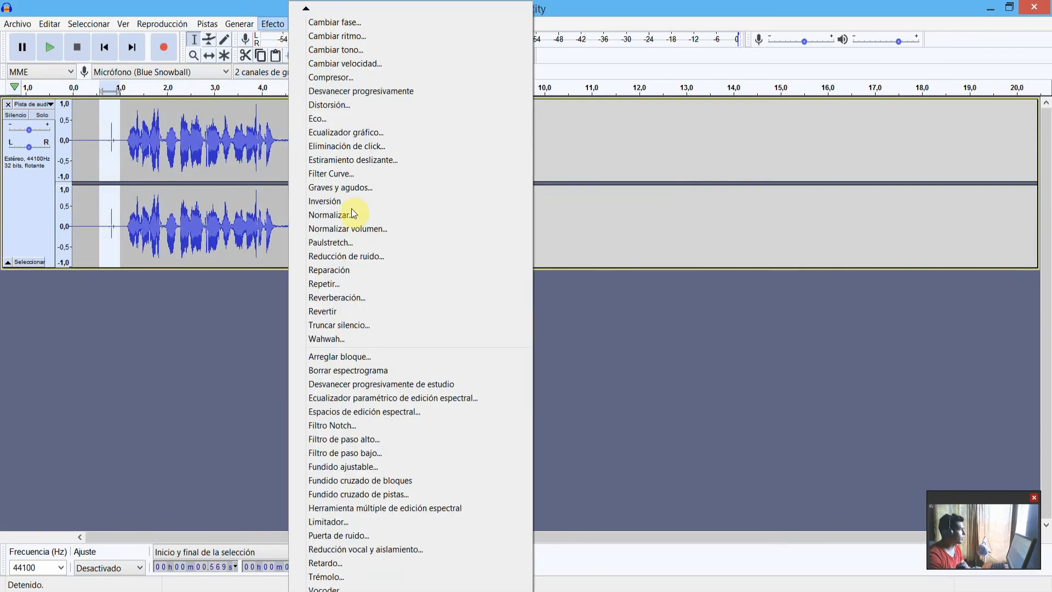
click(373, 257)
click(576, 413)
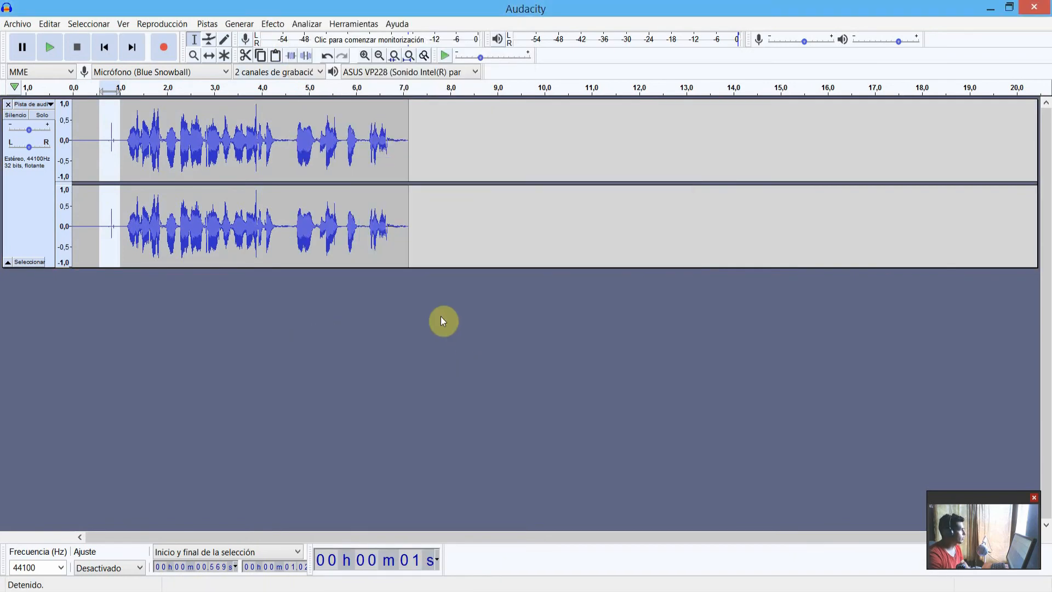
click(271, 26)
click(366, 259)
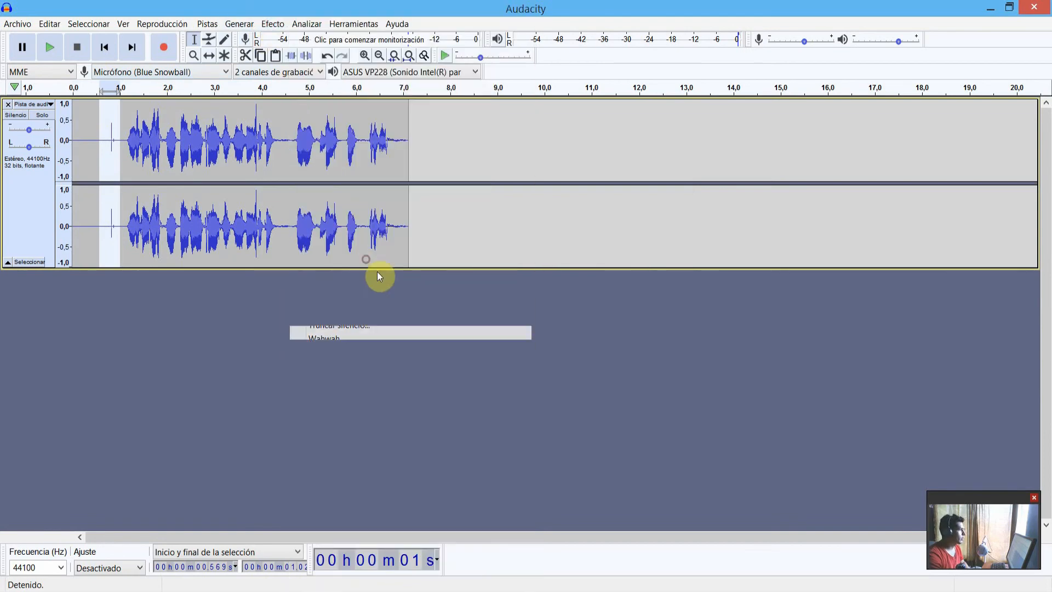
click(579, 415)
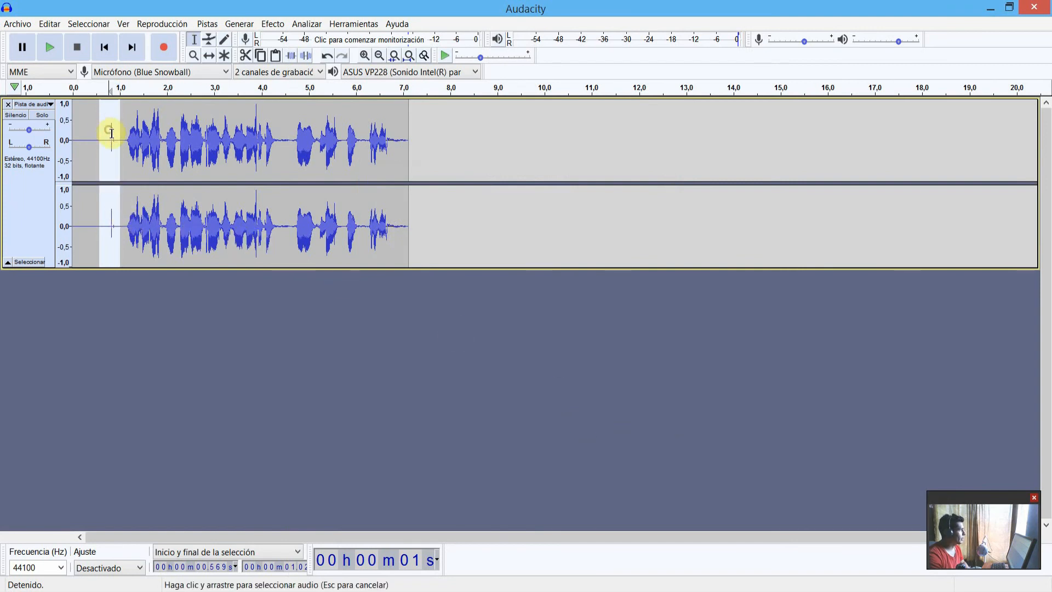
Select the short noise spike from about 0.77 to 0.90 s, capture its noise profile and apply noise reduction to it
drag(109, 134, 114, 134)
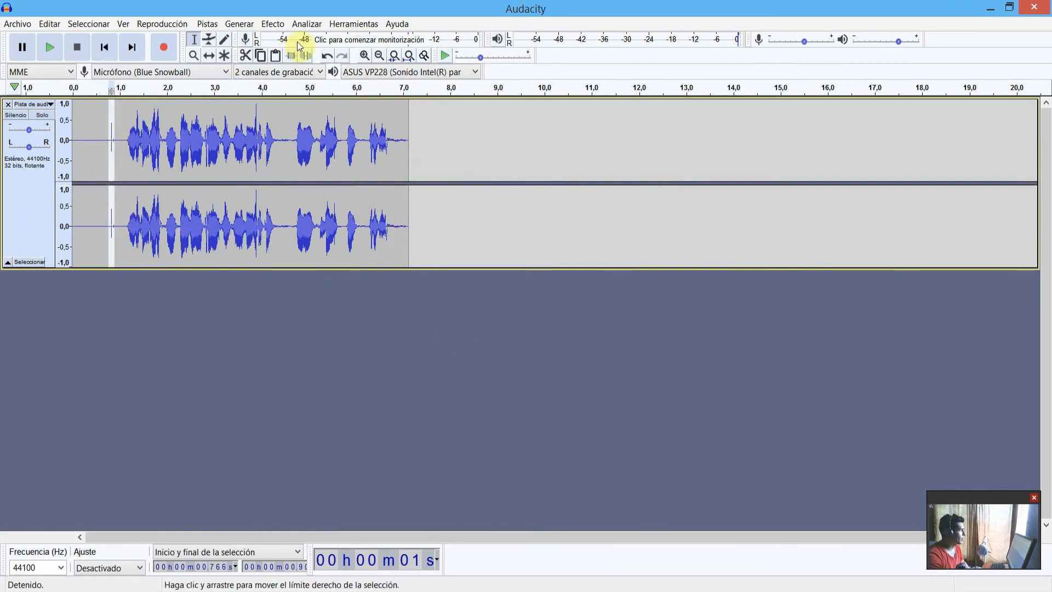
click(273, 25)
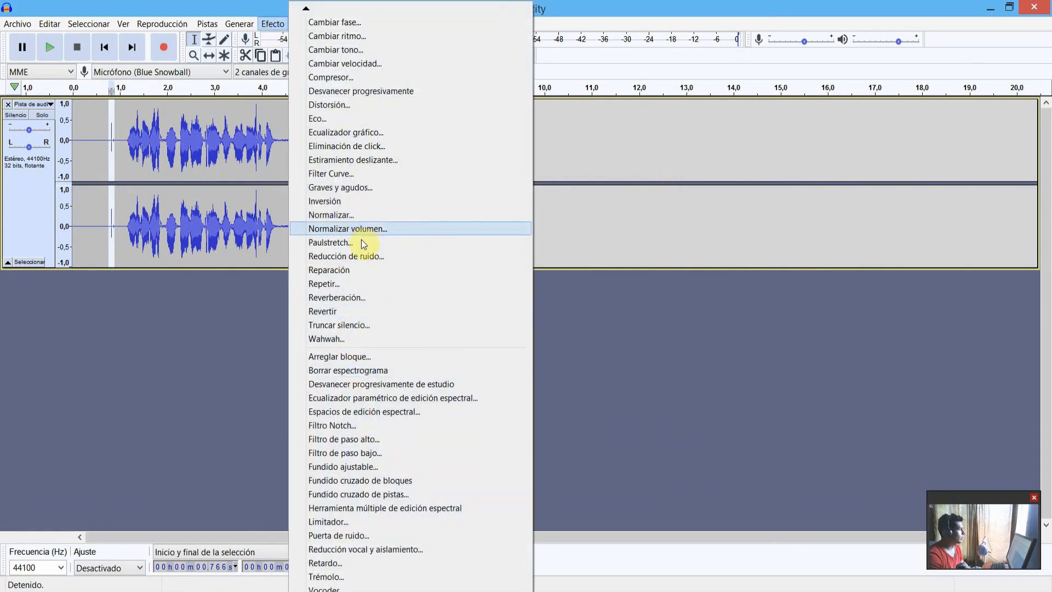
click(356, 256)
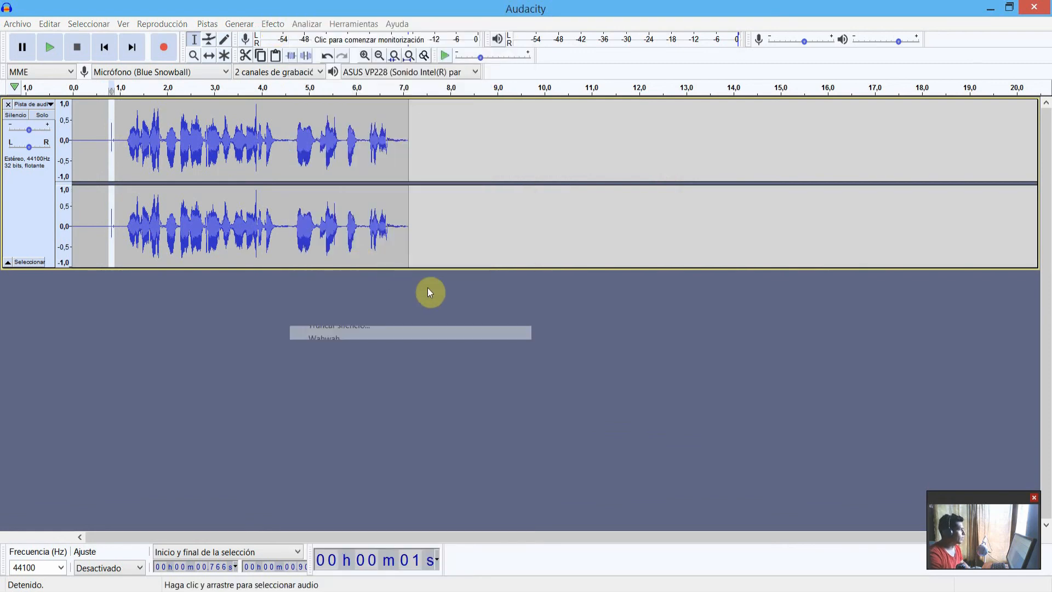
click(460, 236)
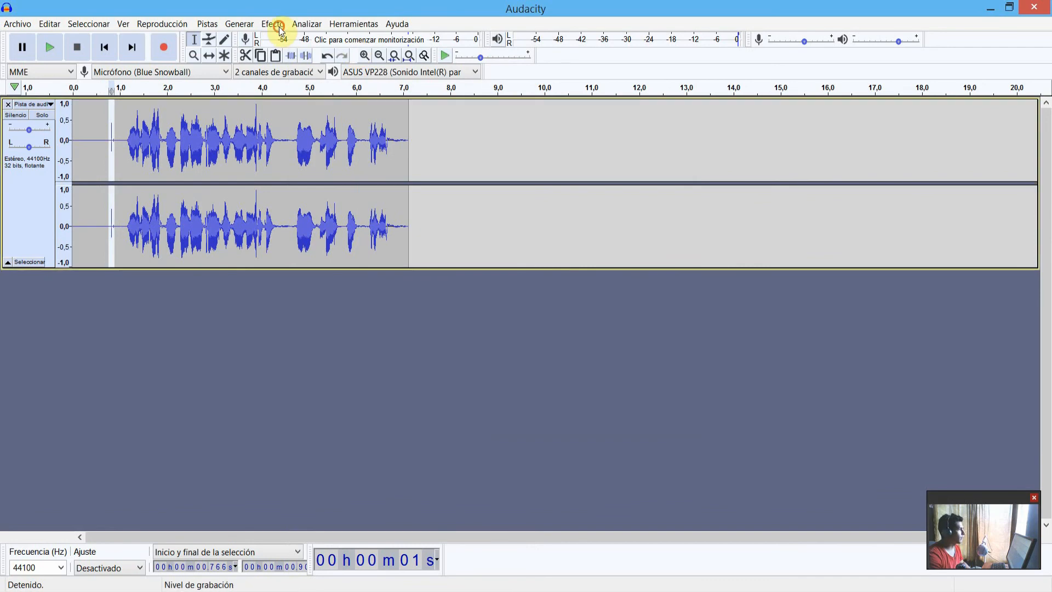
click(272, 23)
click(373, 257)
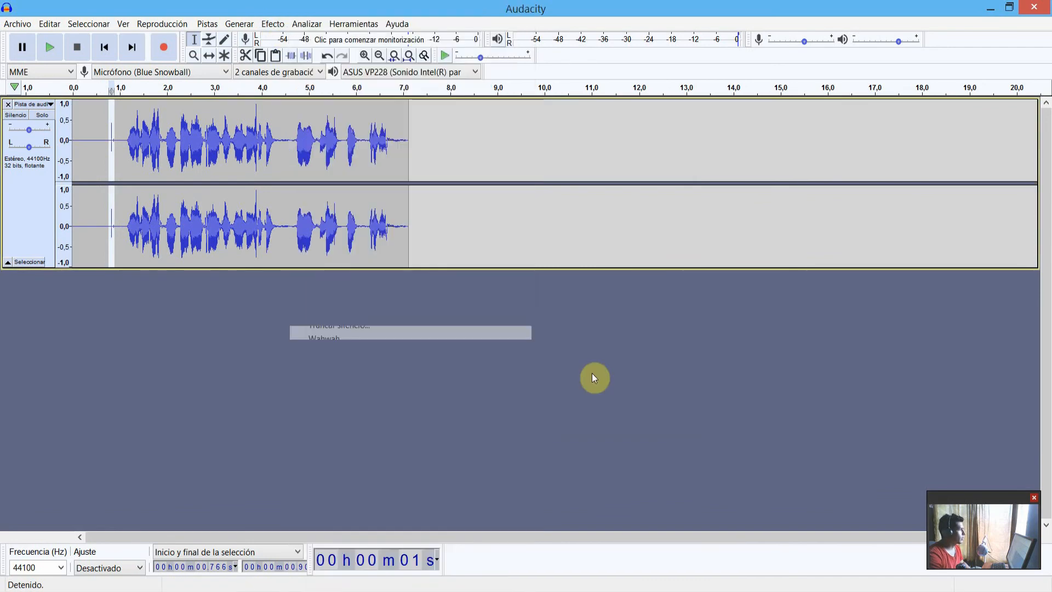
click(580, 414)
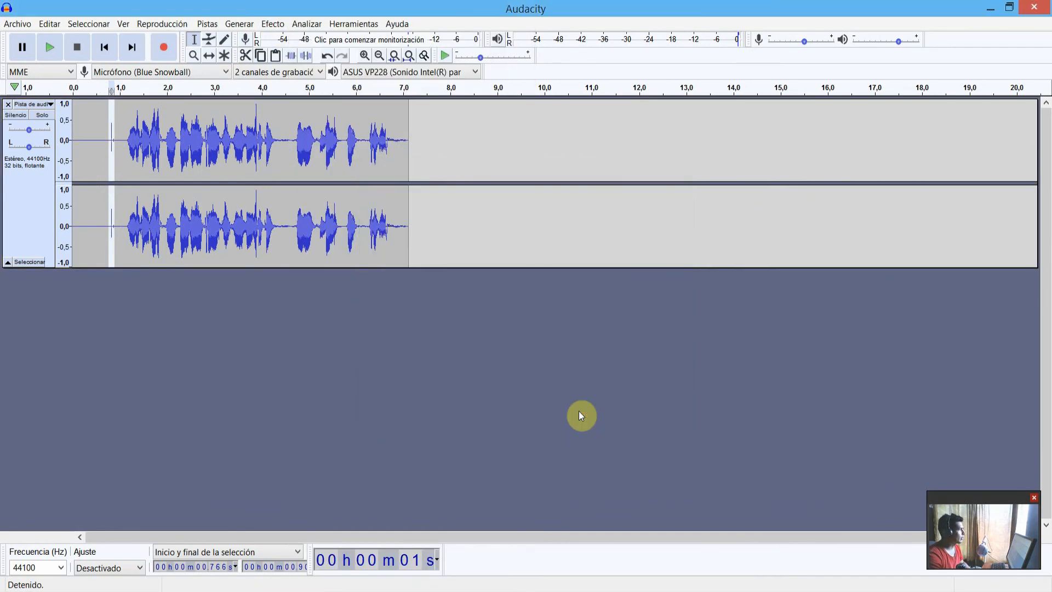
Play the processed recording from about 0.28 s to check how it sounds
click(98, 147)
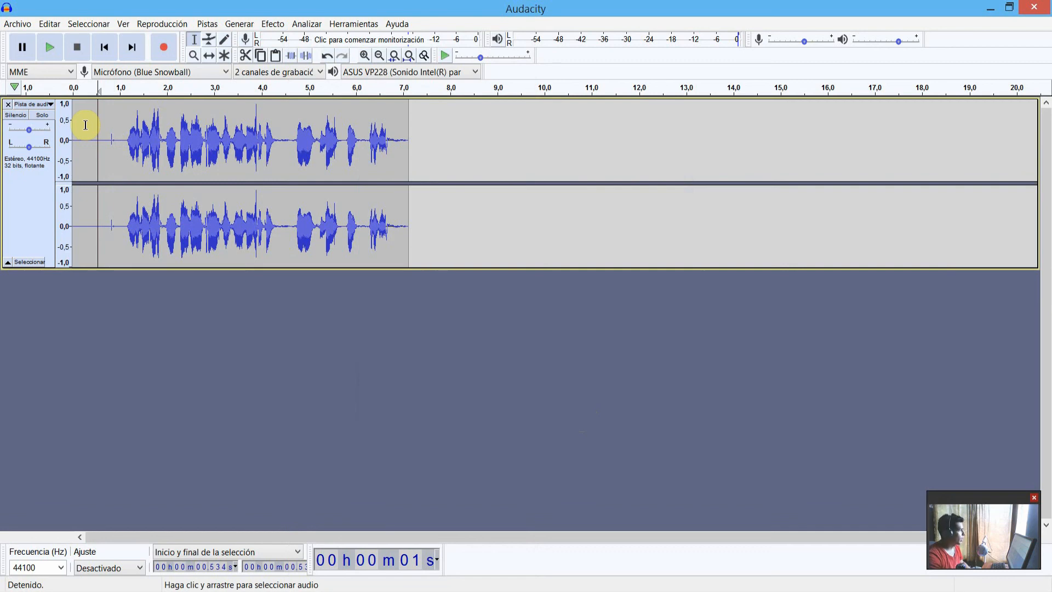
click(86, 125)
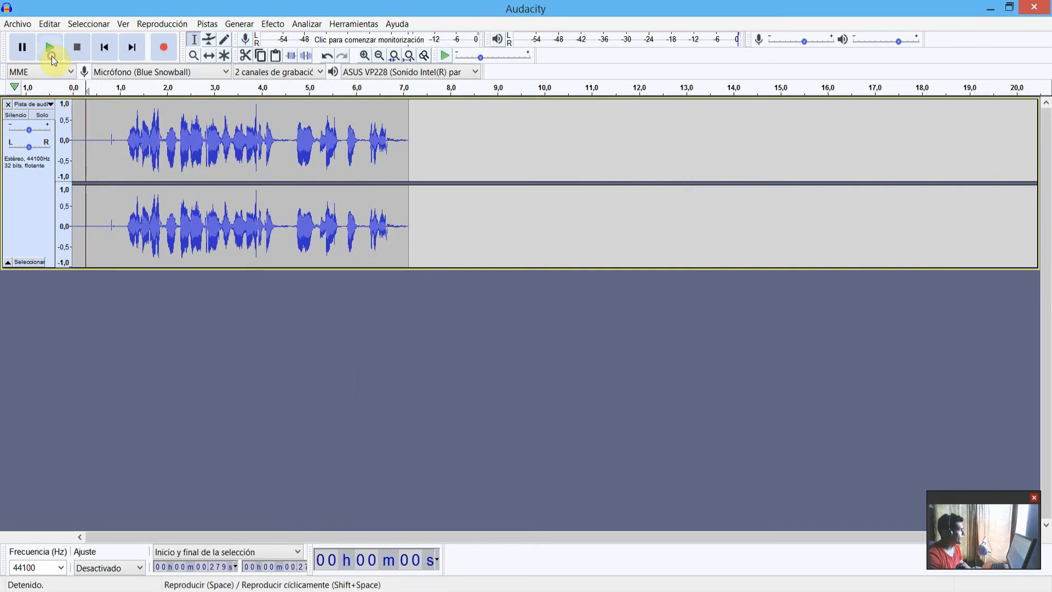
click(52, 56)
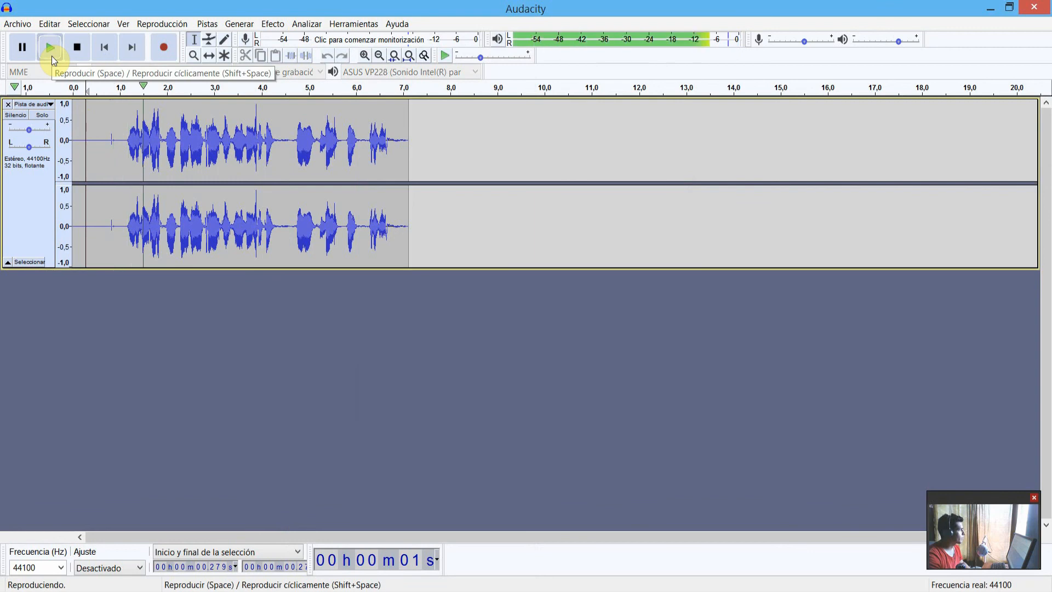